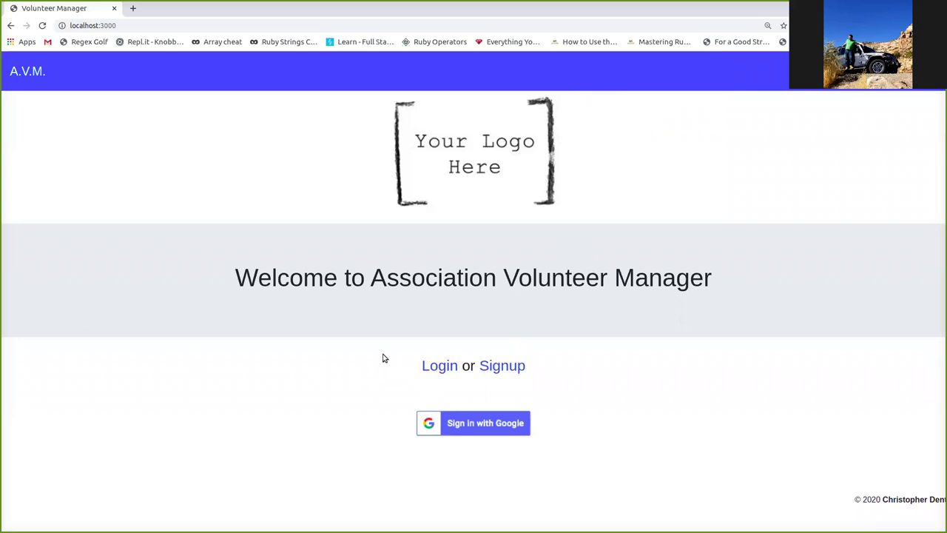
# - Sign in on the login page with the account username and password
pyautogui.click(432, 364)
pyautogui.click(215, 167)
pyautogui.write('cjd')
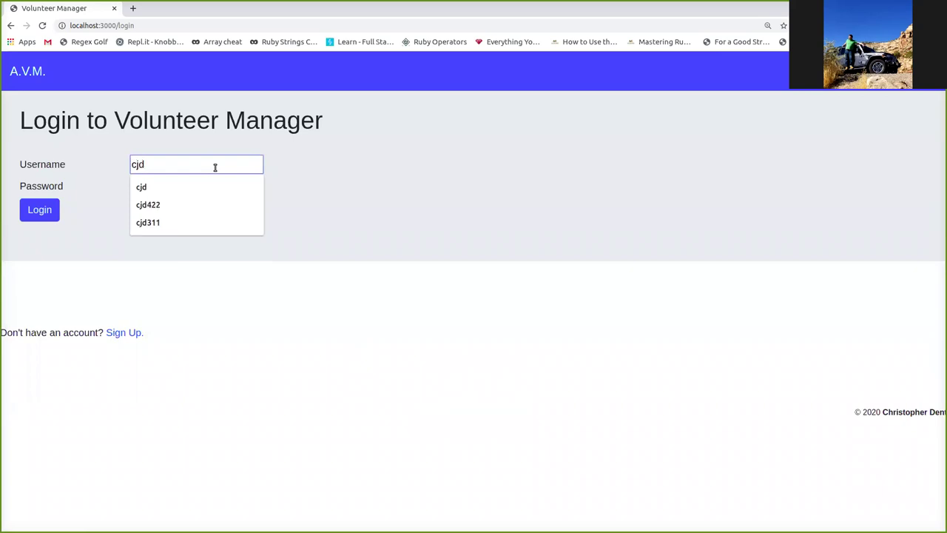
pyautogui.press('Tab')
pyautogui.write('•••')
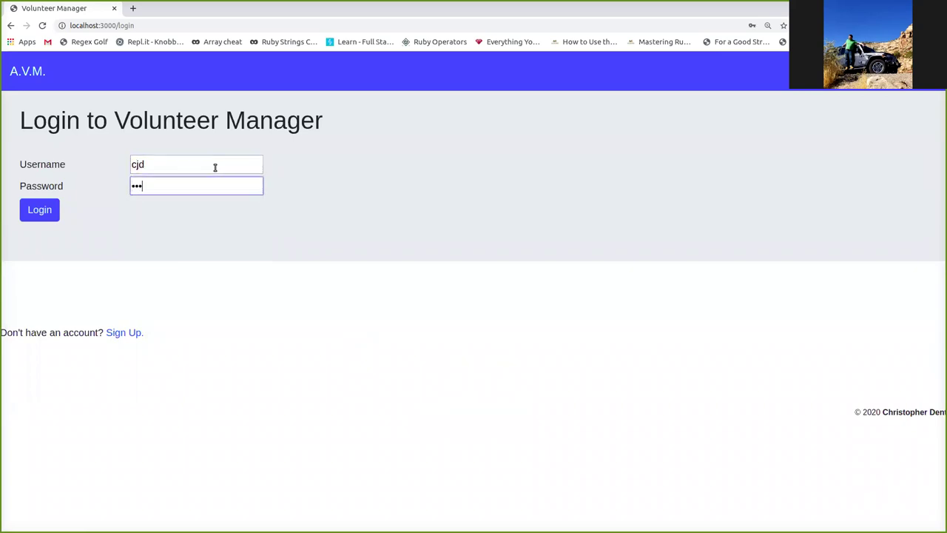
pyautogui.press('Return')
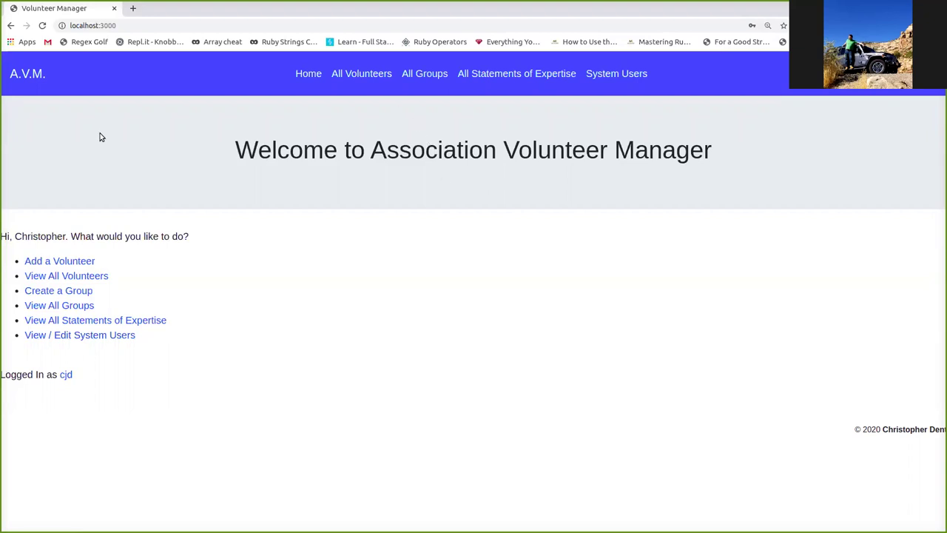
# - Show the full volunteer list and filter it by Bill's Group
pyautogui.click(70, 275)
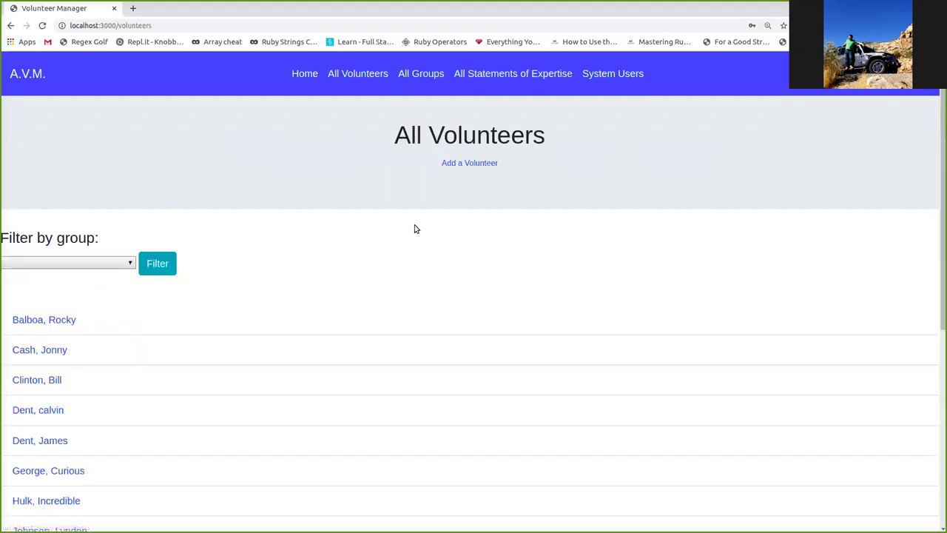
pyautogui.scroll(-3, 462, 213)
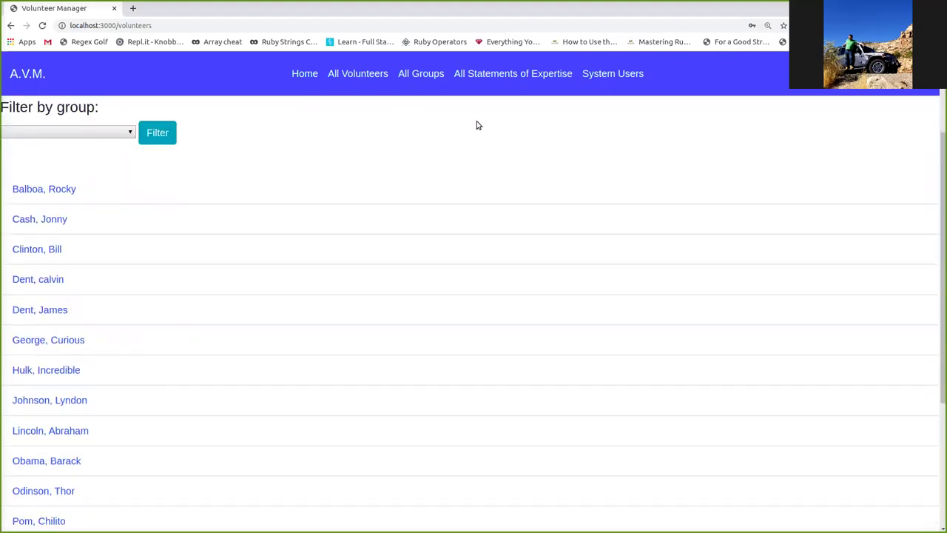
pyautogui.scroll(-5, 418, 123)
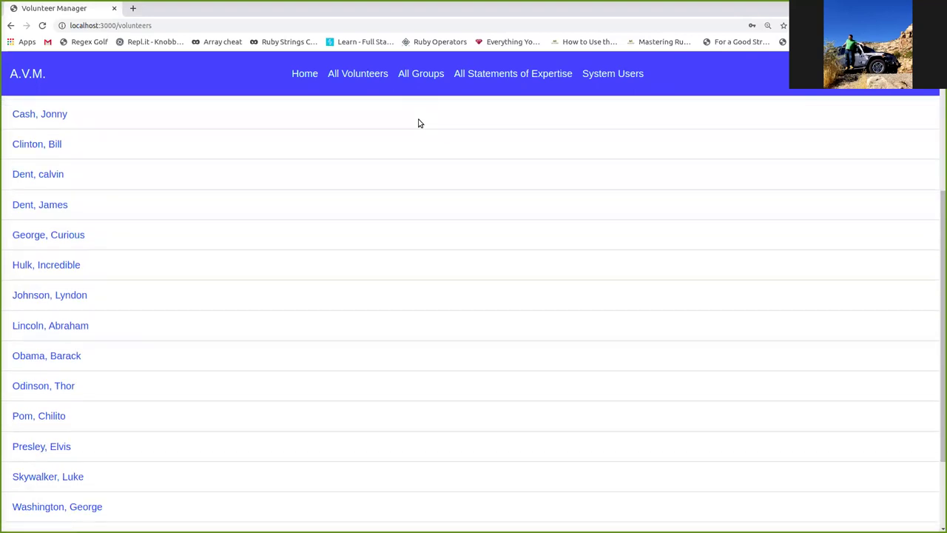
pyautogui.scroll(8, 419, 124)
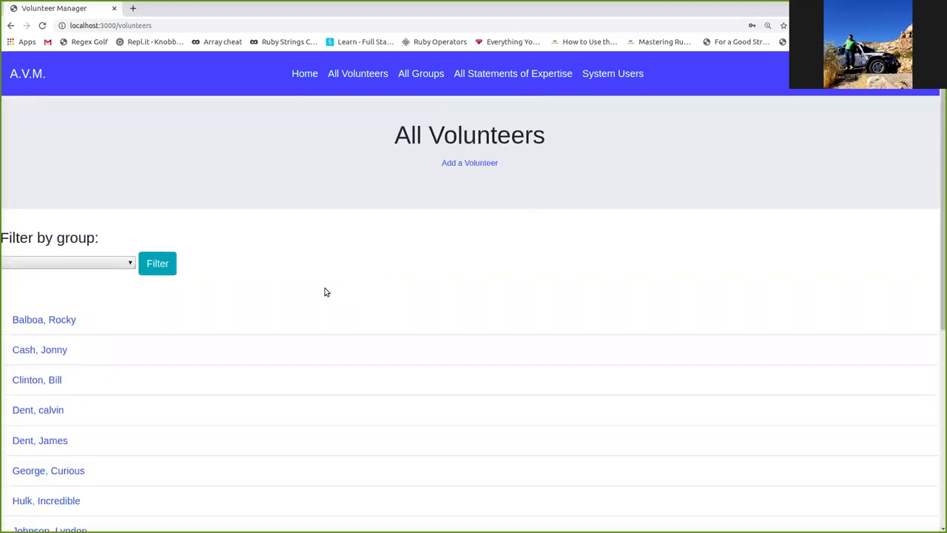
pyautogui.scroll(-2, 323, 290)
pyautogui.scroll(2, 322, 288)
pyautogui.click(108, 263)
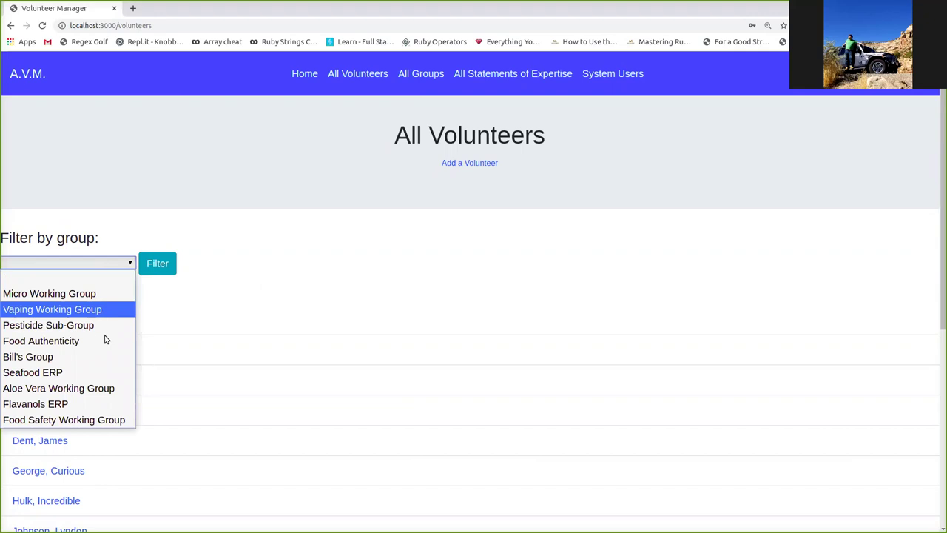
pyautogui.click(104, 356)
pyautogui.click(153, 270)
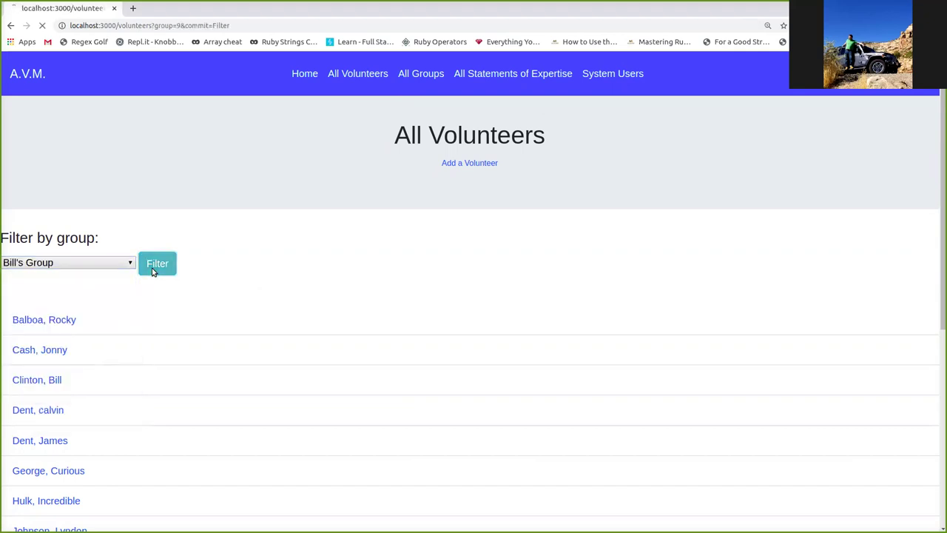
# - Filter the volunteers by Vaping Working Group, then by Food Authenticity
pyautogui.click(111, 262)
pyautogui.click(83, 309)
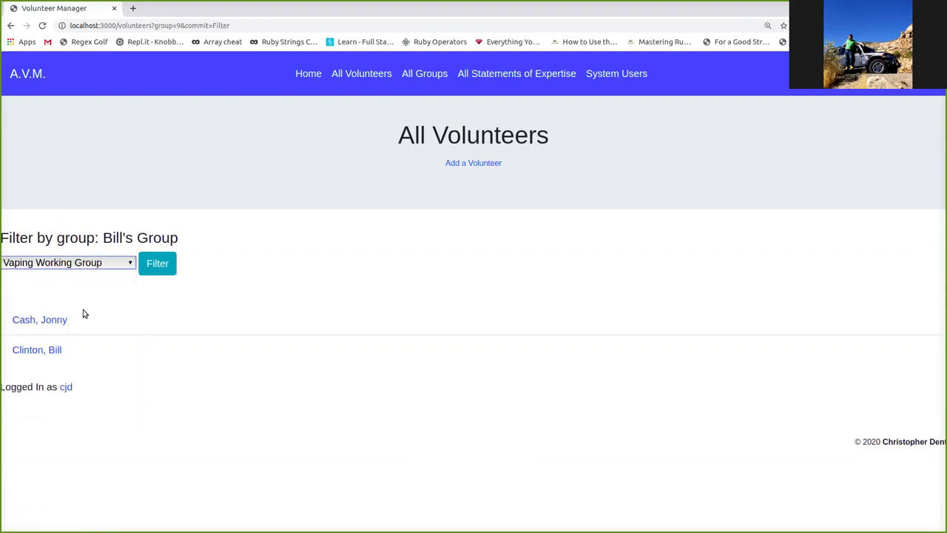
pyautogui.click(160, 270)
pyautogui.click(111, 262)
pyautogui.click(111, 338)
pyautogui.click(157, 268)
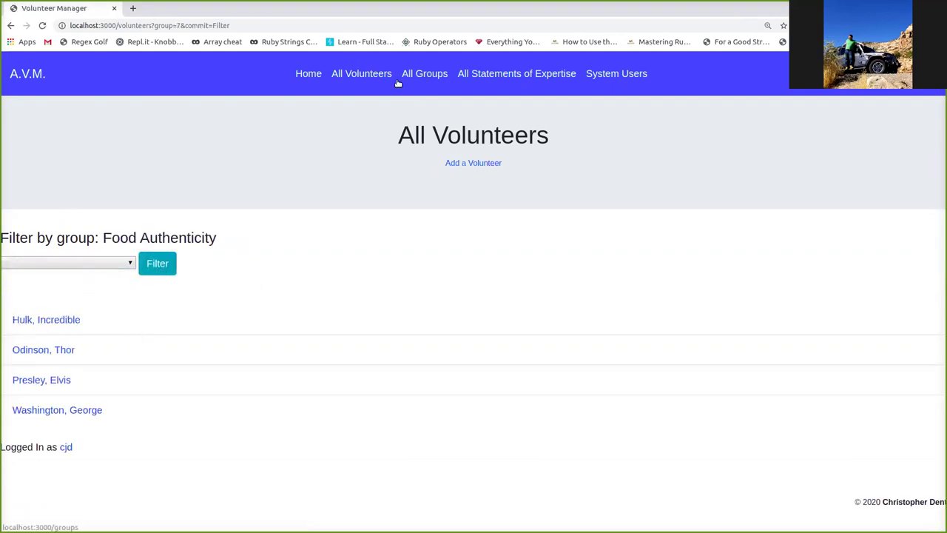
# - Start a new volunteer with first name, last name, e-mail and organization White House (retired)
pyautogui.click(317, 74)
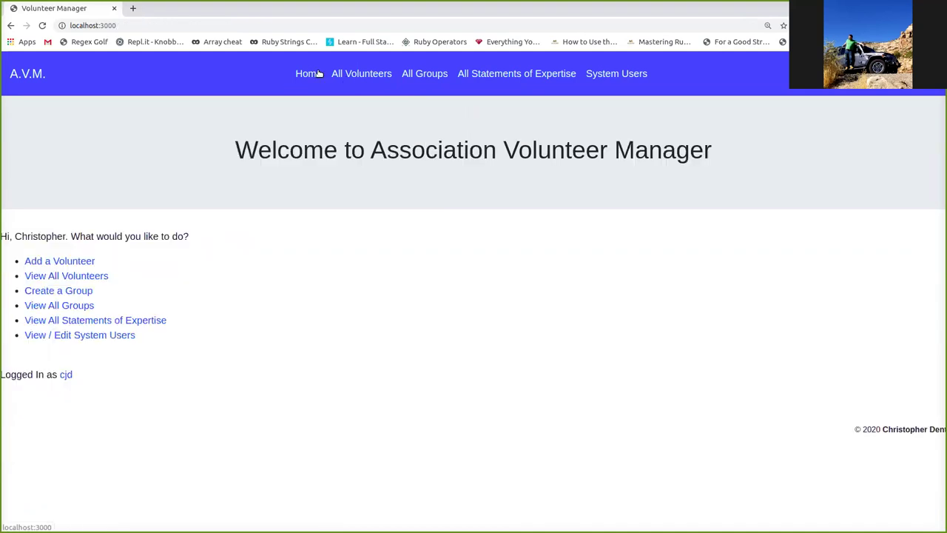
pyautogui.click(77, 262)
pyautogui.click(180, 156)
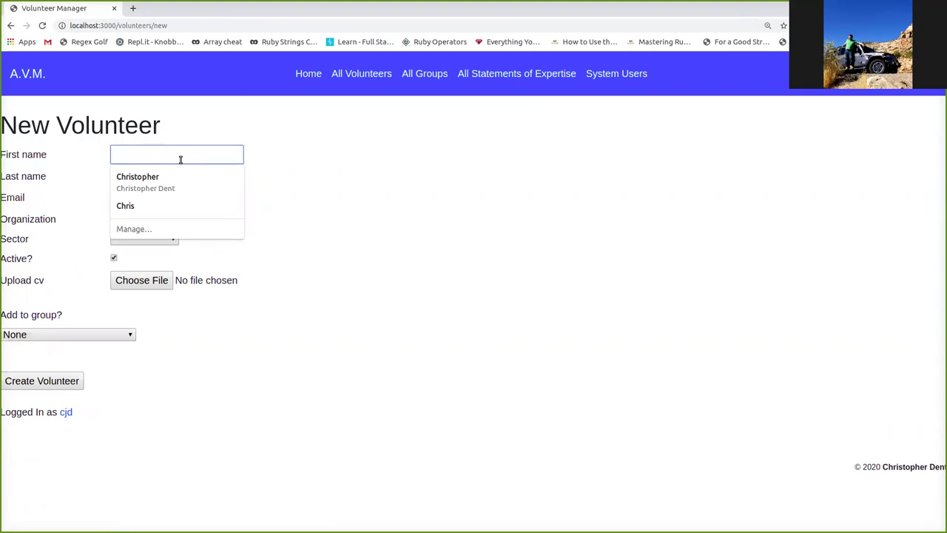
pyautogui.write('Jimmy')
pyautogui.press('Tab')
pyautogui.write('Carte')
pyautogui.press('Tab')
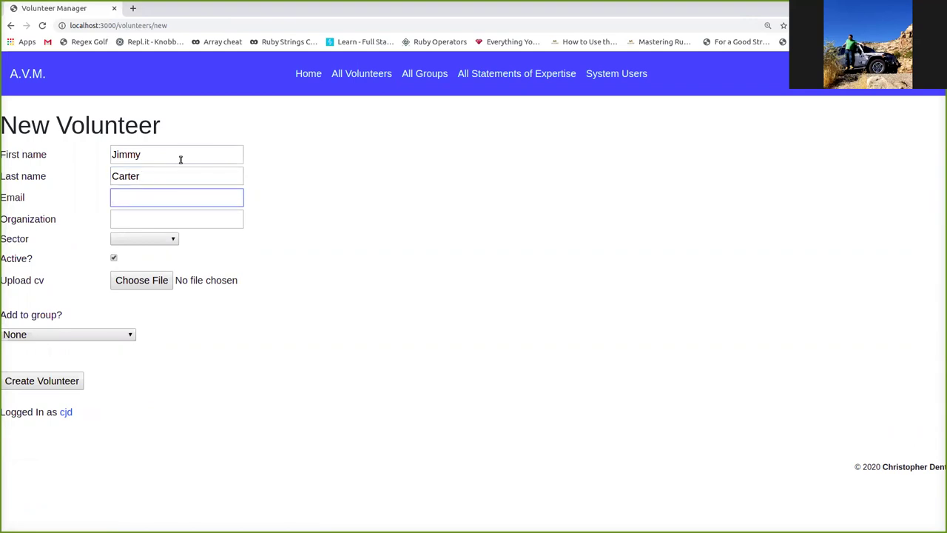
pyautogui.press('Tab')
pyautogui.write('White House (')
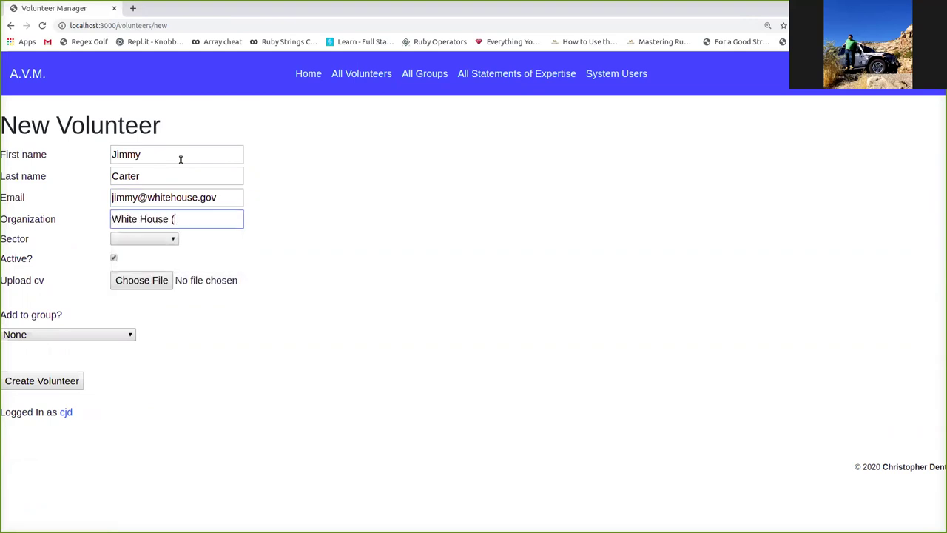
pyautogui.write('retired)')
# - Set the new volunteer's sector to Government
pyautogui.press('Tab')
pyautogui.press('g')
pyautogui.press('i')
pyautogui.press('a')
pyautogui.press('g')
pyautogui.press('Tab')
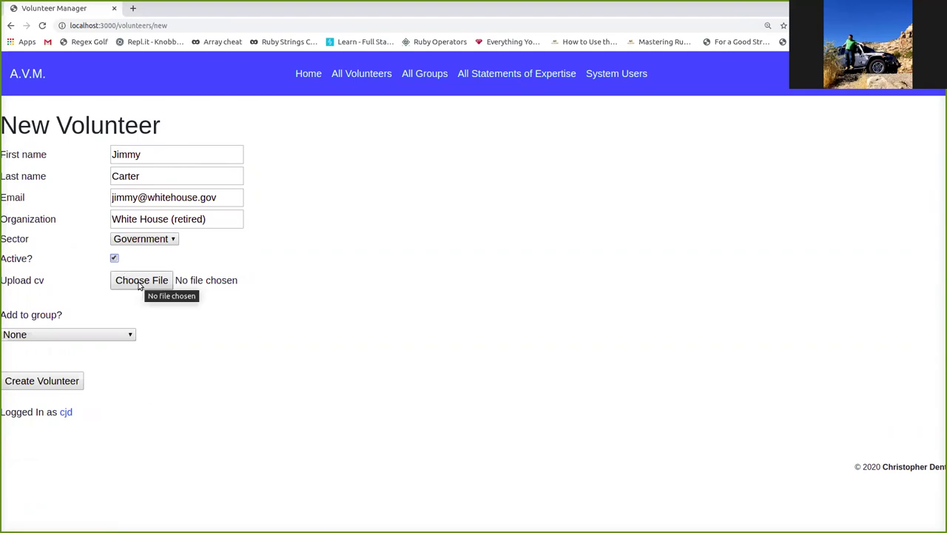
# - Attach fakecv1.pdf as the CV, assign Bill's Group, and create the volunteer
pyautogui.click(138, 286)
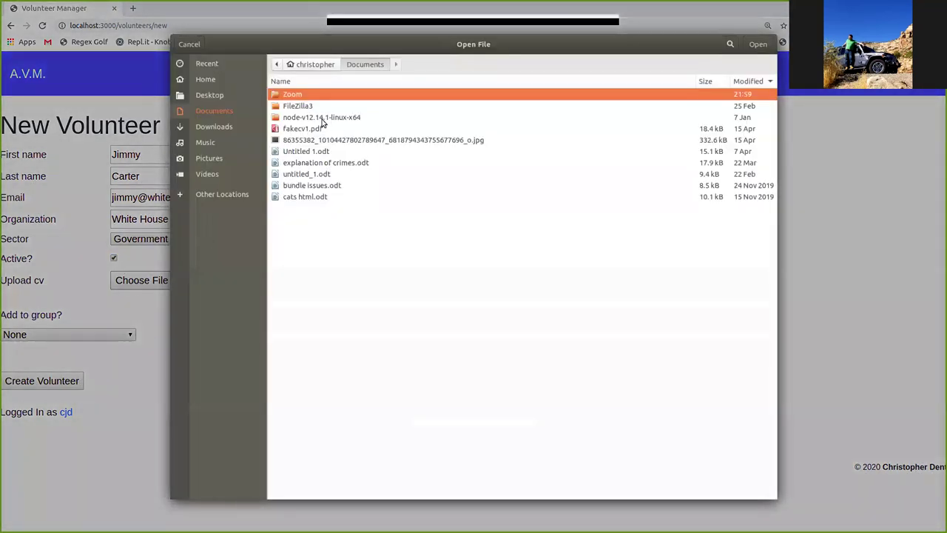
pyautogui.doubleClick(317, 127)
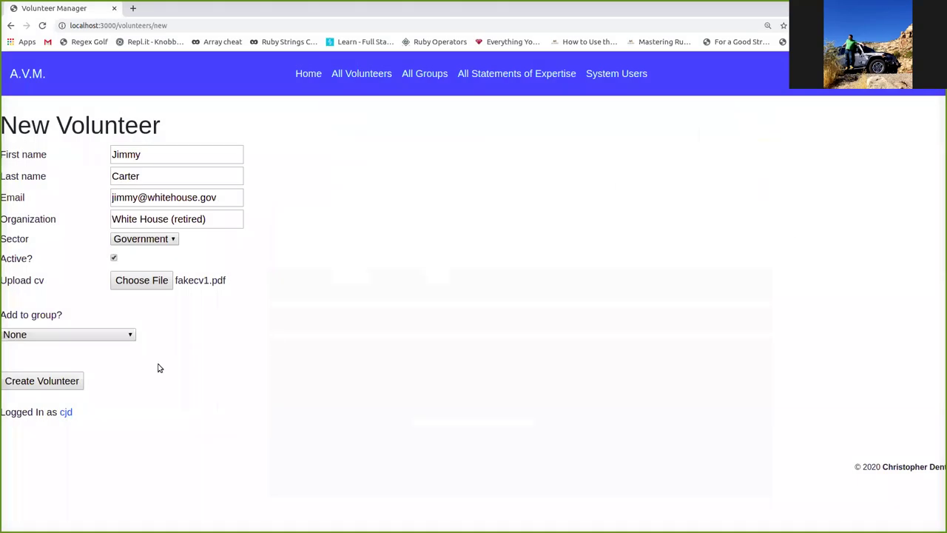
pyautogui.click(117, 335)
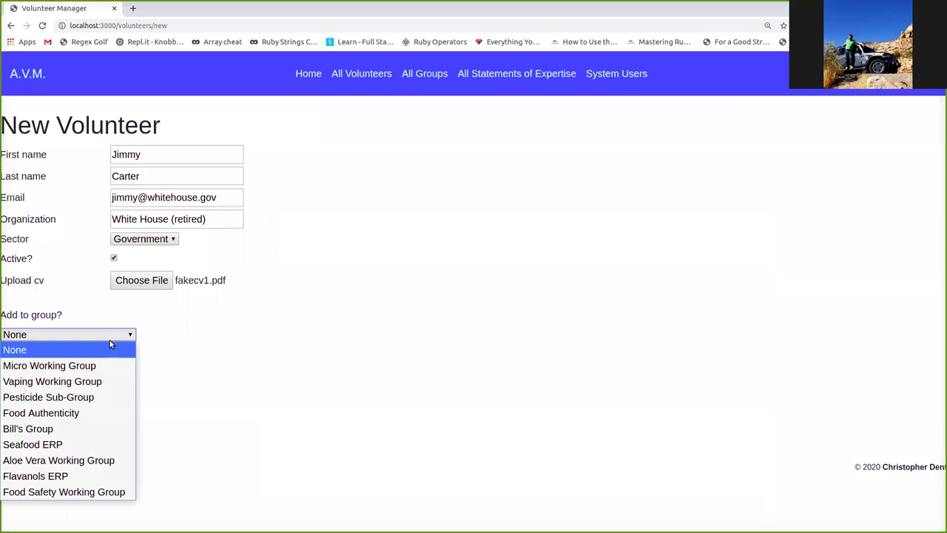
pyautogui.click(104, 427)
pyautogui.click(44, 381)
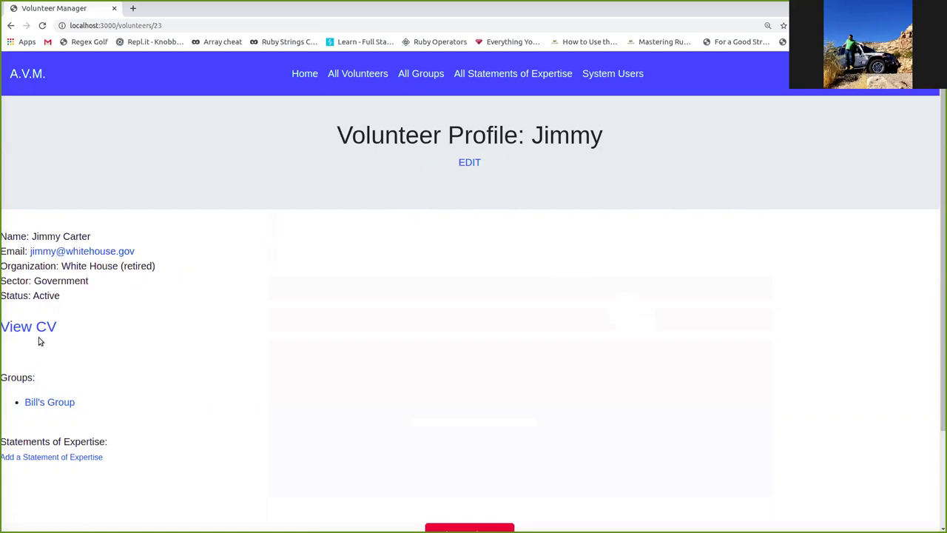
# - View fakecv1.pdf in a new browser tab, then return to the volunteer's profile
pyautogui.rightClick(35, 330)
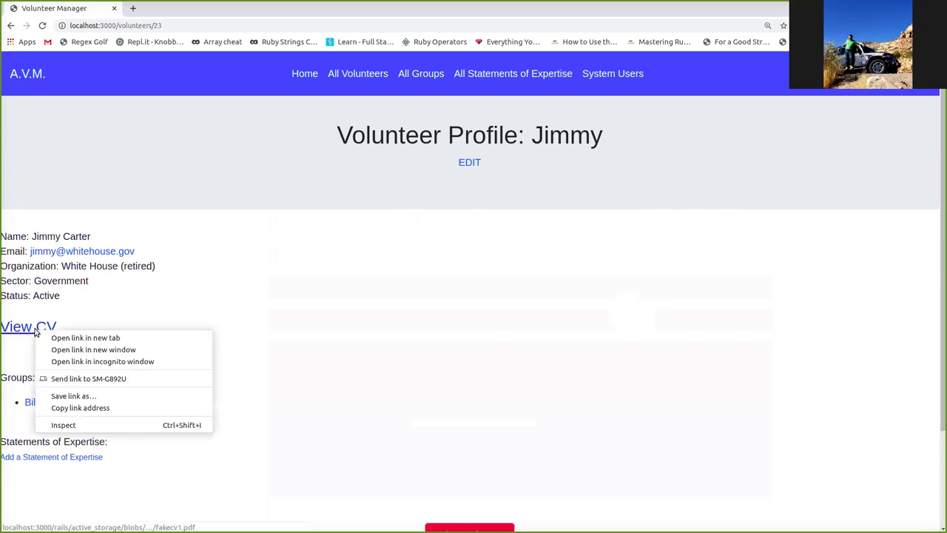
pyautogui.click(57, 341)
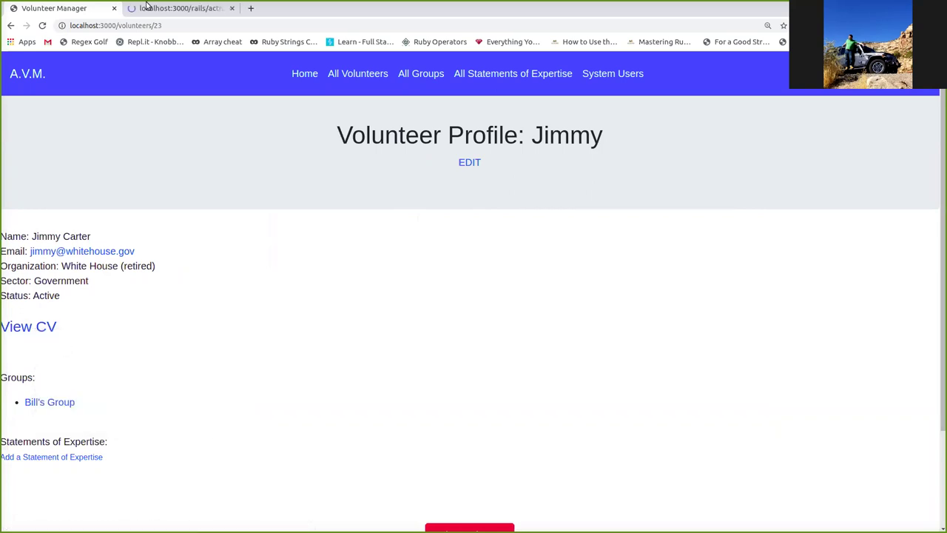
pyautogui.click(189, 14)
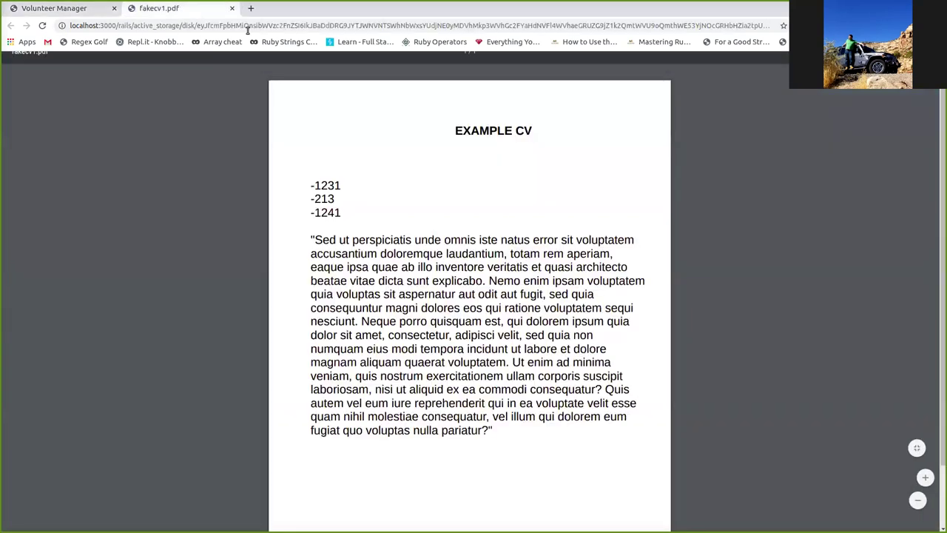
pyautogui.click(64, 7)
pyautogui.scroll(-2, 123, 427)
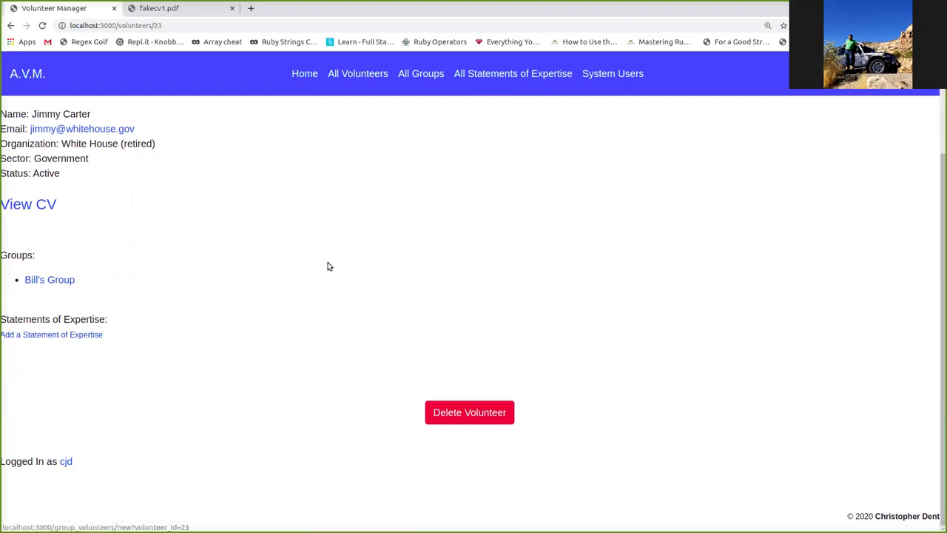
# - Browse the list of all groups
pyautogui.click(415, 74)
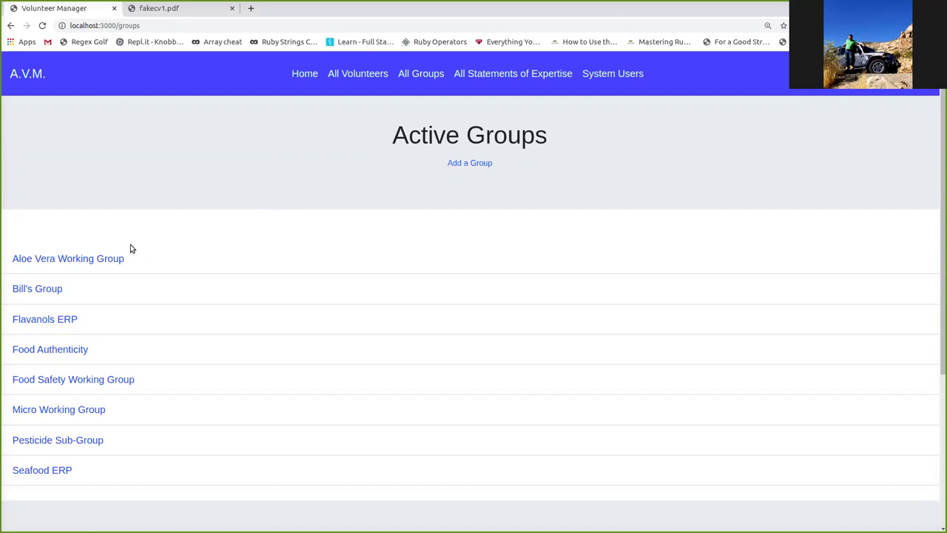
pyautogui.scroll(-3, 134, 248)
pyautogui.scroll(-2, 207, 229)
pyautogui.scroll(2, 208, 229)
pyautogui.scroll(-2, 208, 230)
pyautogui.scroll(5, 208, 229)
# - Open the new group form and inspect the Chair name and Group type choices without selecting any
pyautogui.click(466, 162)
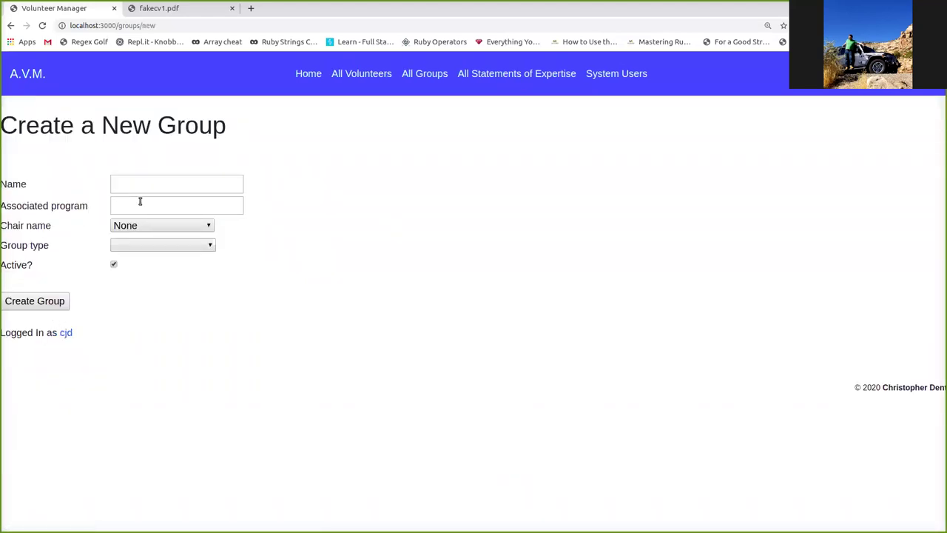
pyautogui.click(141, 227)
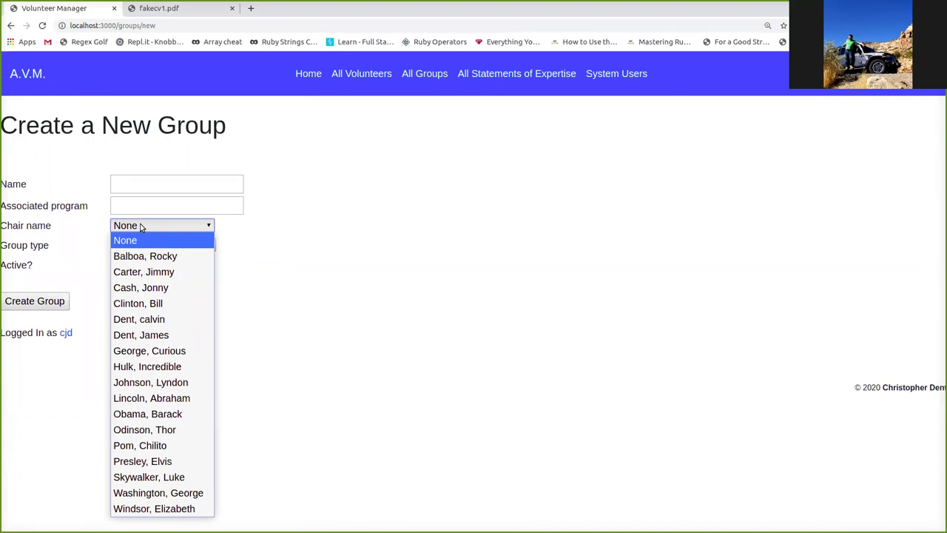
pyautogui.click(323, 228)
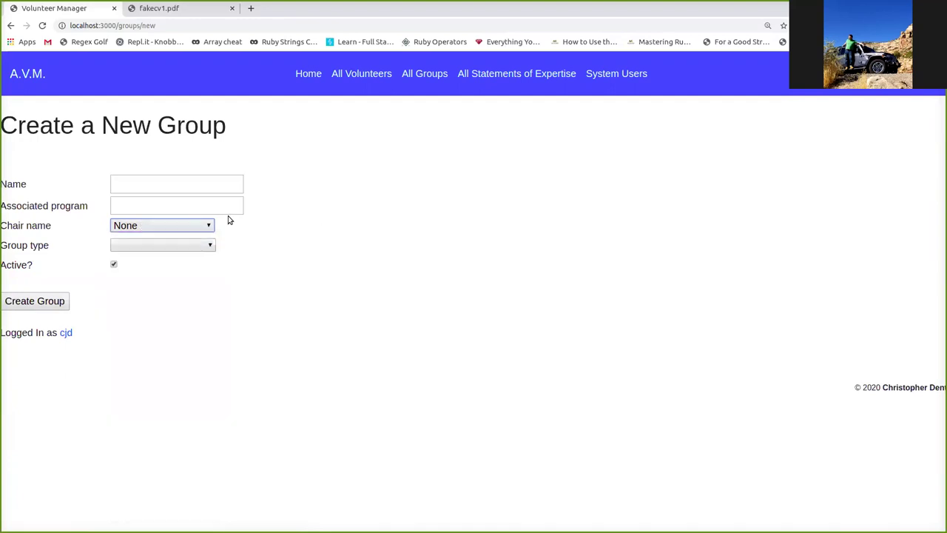
pyautogui.click(163, 244)
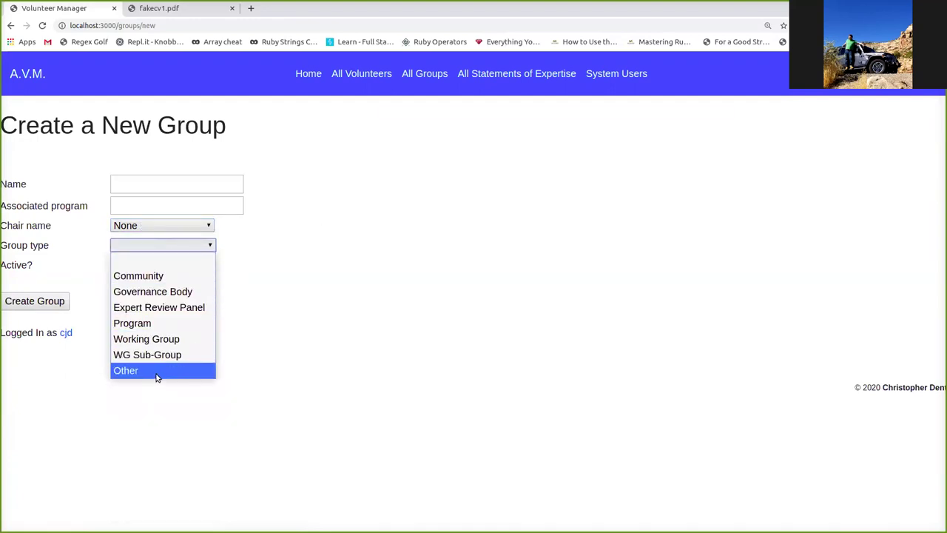
pyautogui.click(256, 274)
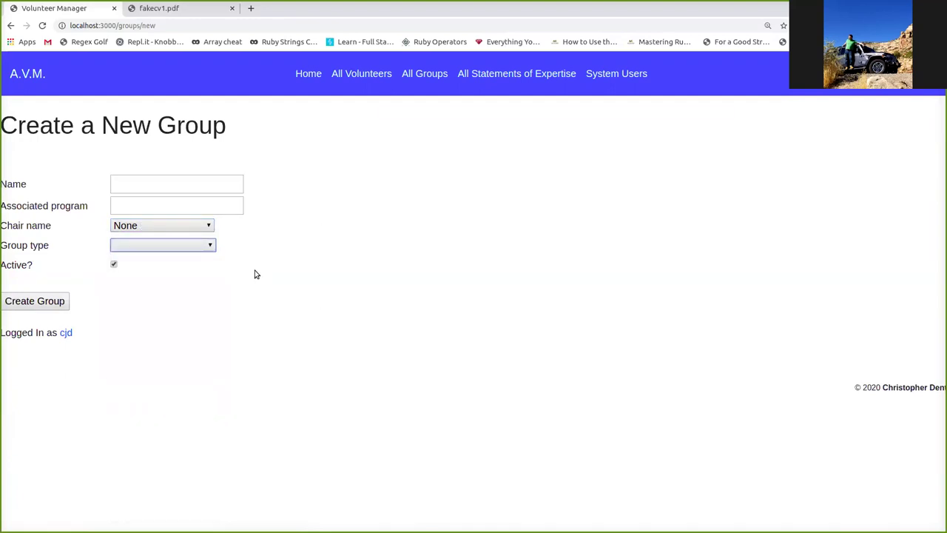
# - Open Bill's Group's details, noting its empty Program line
pyautogui.click(415, 78)
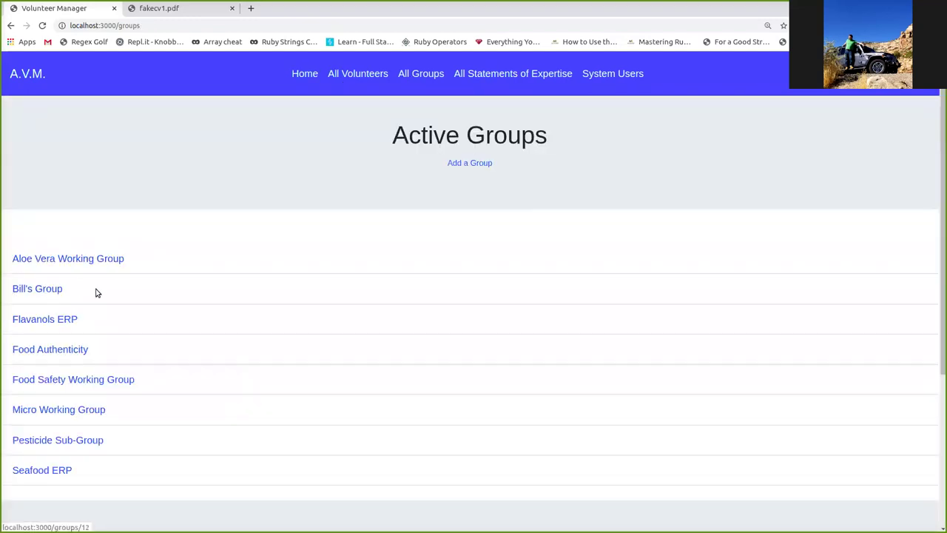
pyautogui.click(46, 291)
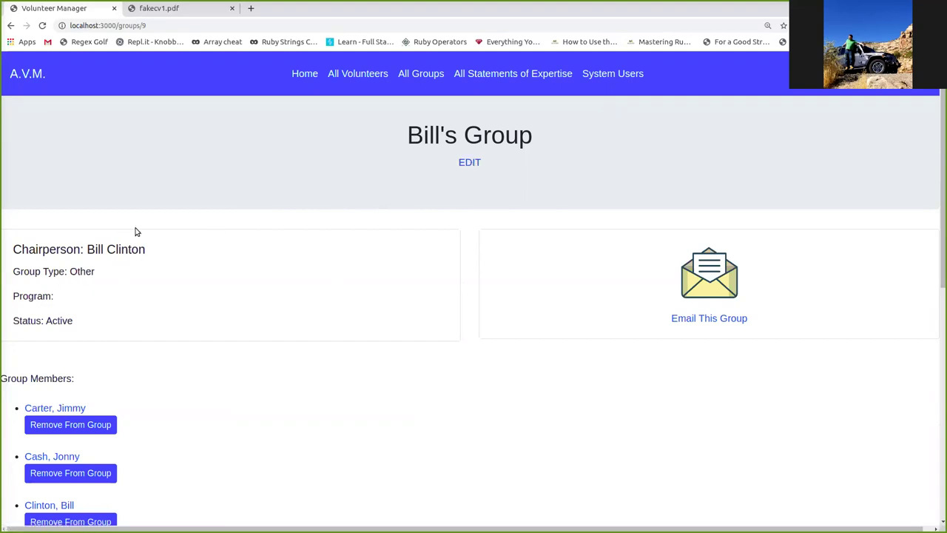
pyautogui.moveTo(95, 305); pyautogui.dragTo(7, 296)
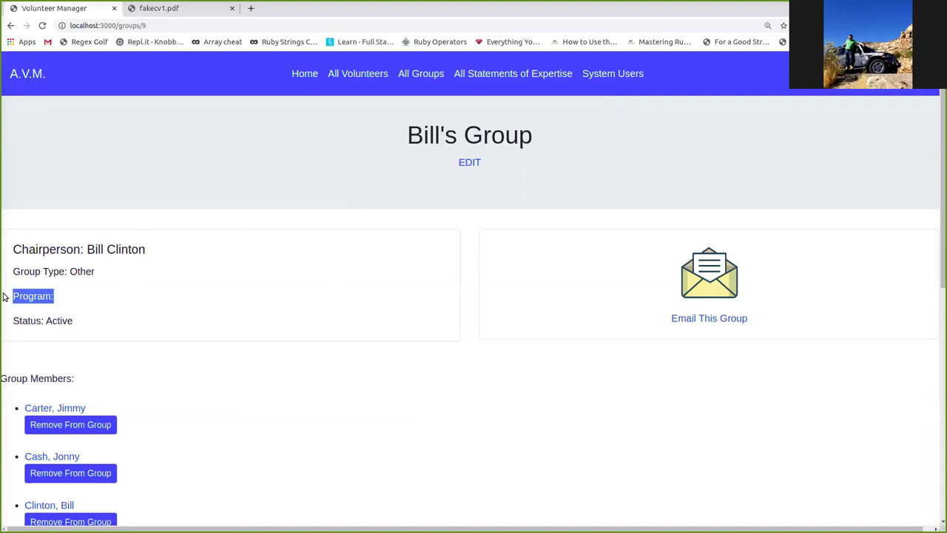
pyautogui.scroll(-1, 262, 298)
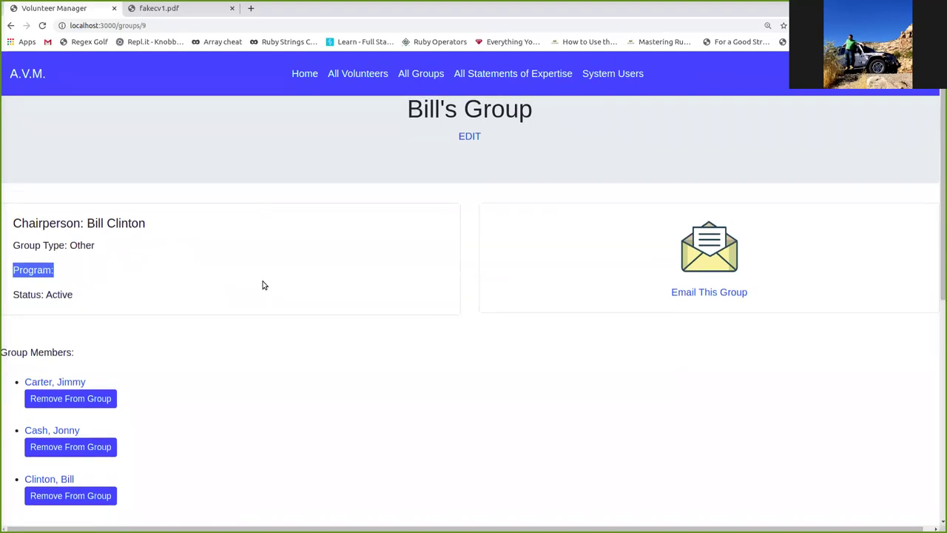
pyautogui.scroll(1, 261, 284)
# - Edit Bill's Group to use SPADA as its associated program and save
pyautogui.click(468, 164)
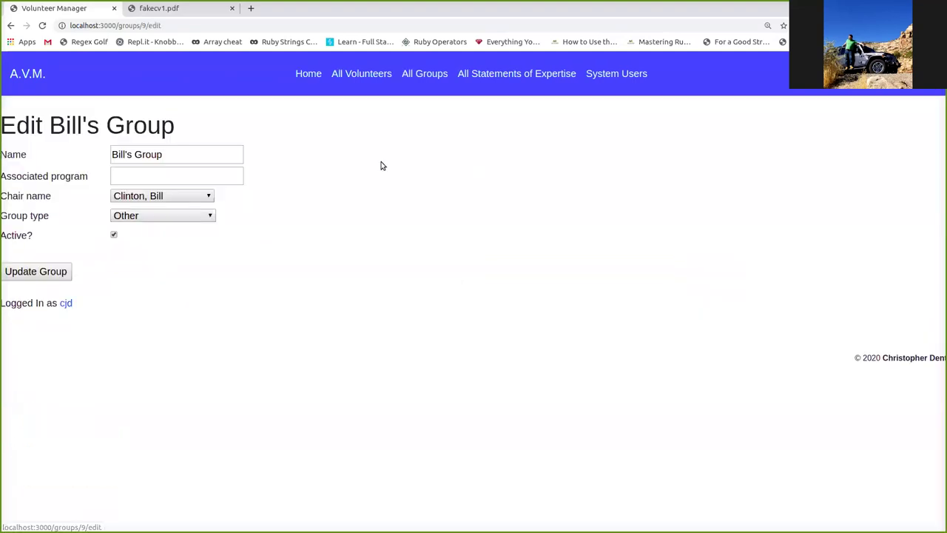
pyautogui.click(164, 180)
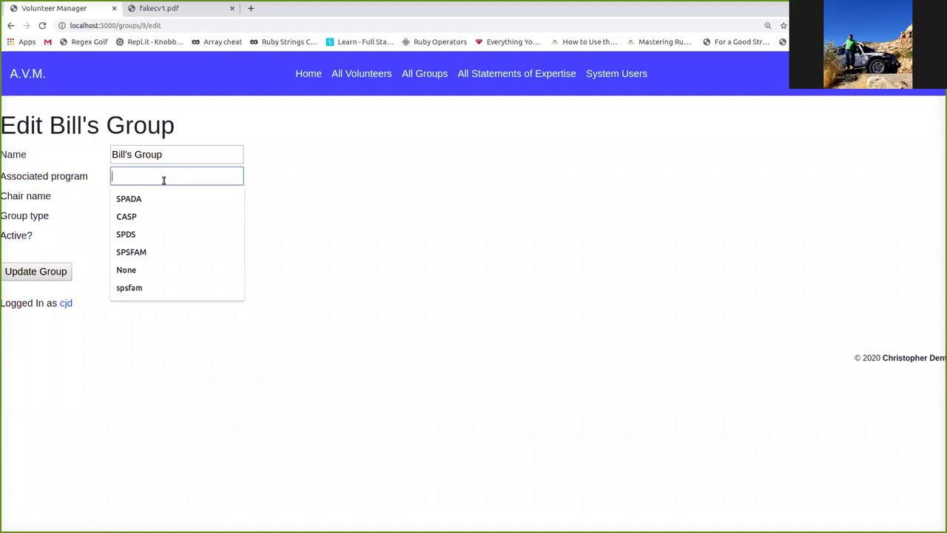
pyautogui.click(157, 197)
pyautogui.click(28, 274)
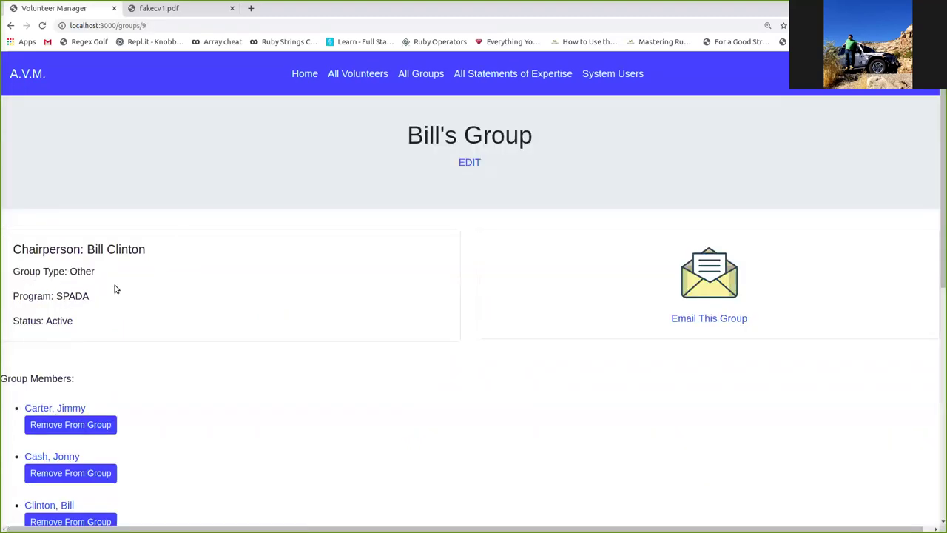
pyautogui.scroll(-1, 115, 288)
# - Remove the first listed member from Bill's Group
pyautogui.scroll(-3, 129, 258)
pyautogui.scroll(1, 116, 254)
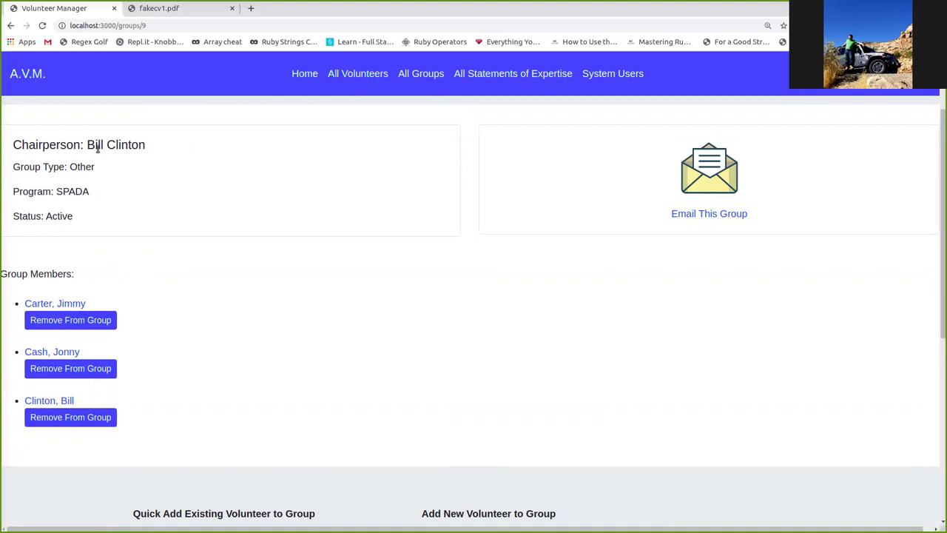
pyautogui.scroll(-1, 94, 327)
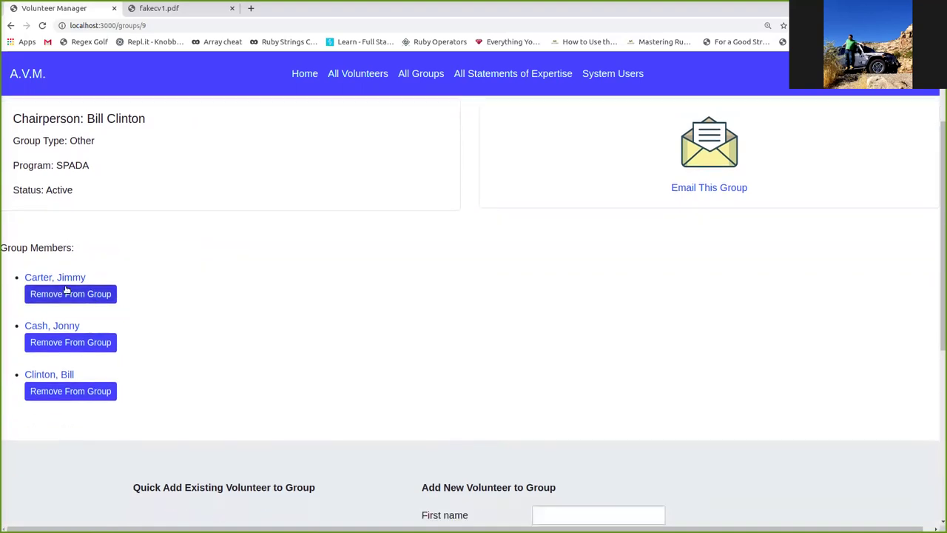
pyautogui.scroll(-1, 64, 348)
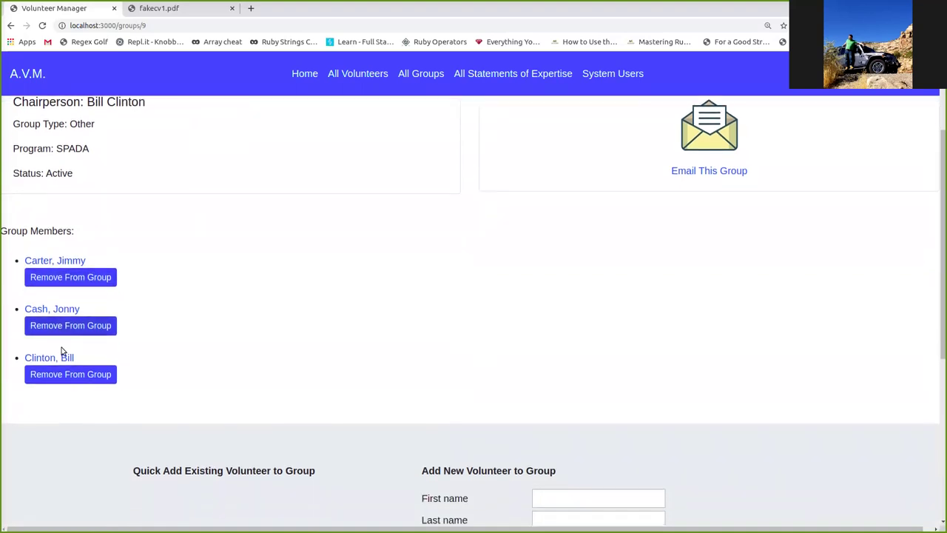
pyautogui.click(75, 269)
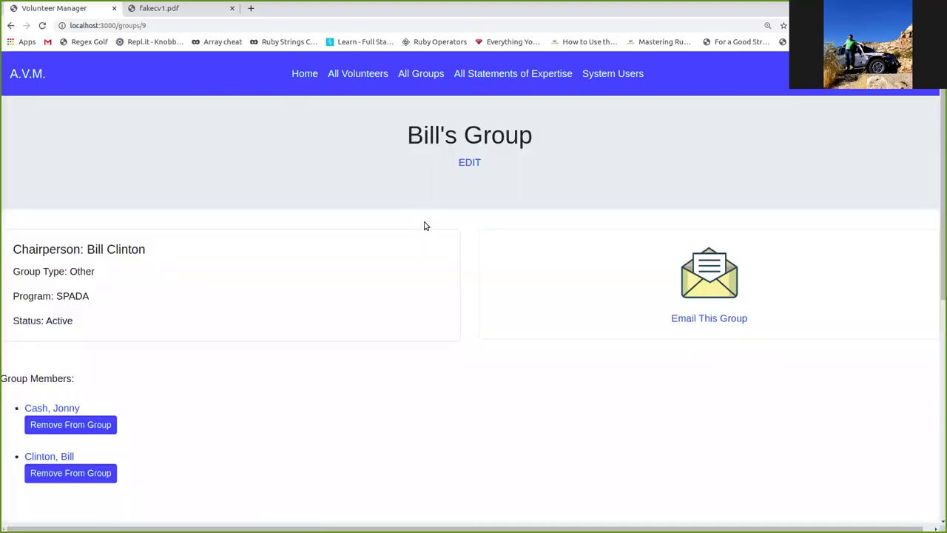
# - Add the removed volunteer back to Bill's Group via Quick Add
pyautogui.scroll(-5, 424, 226)
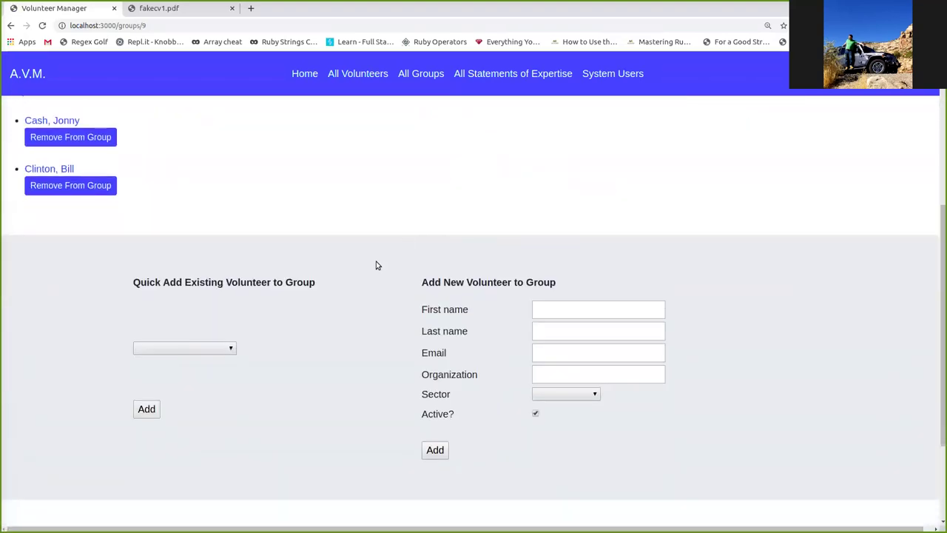
pyautogui.click(219, 349)
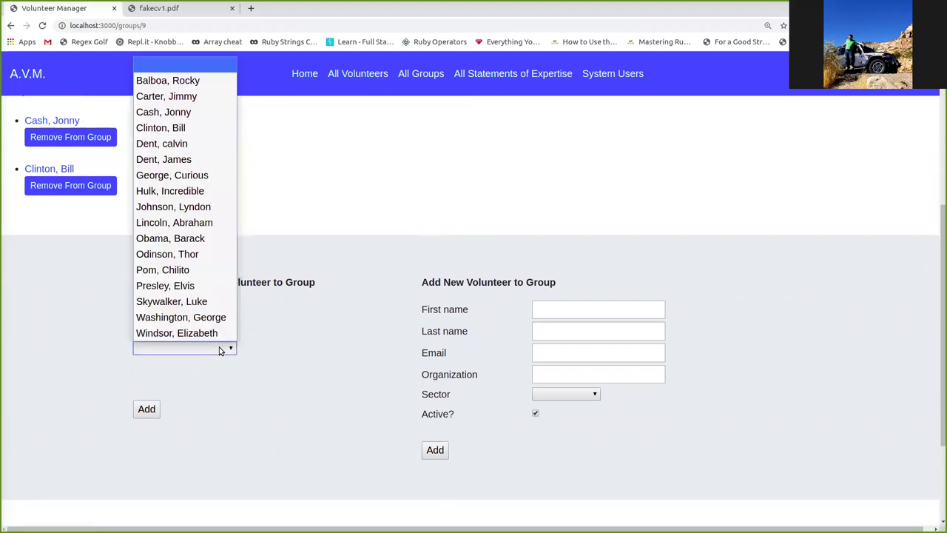
pyautogui.click(176, 105)
pyautogui.click(148, 414)
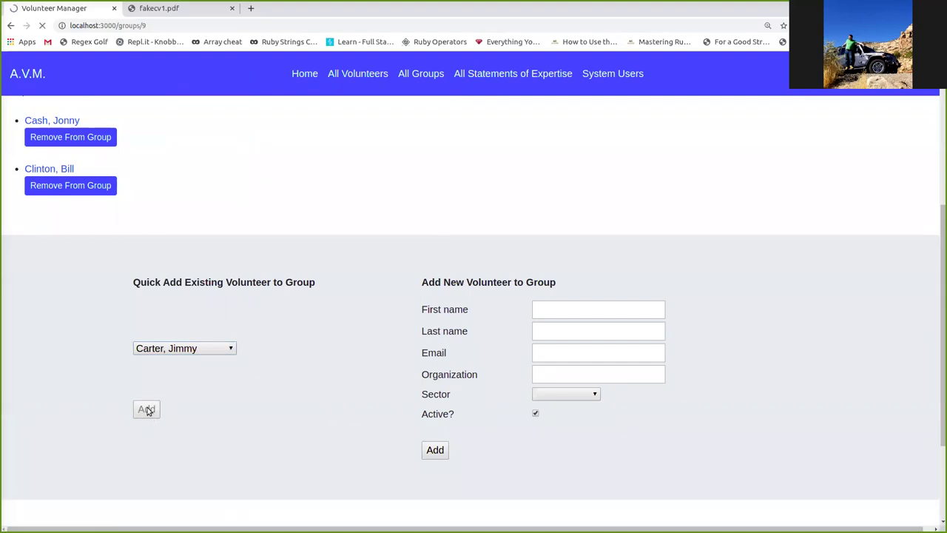
pyautogui.scroll(-5, 197, 310)
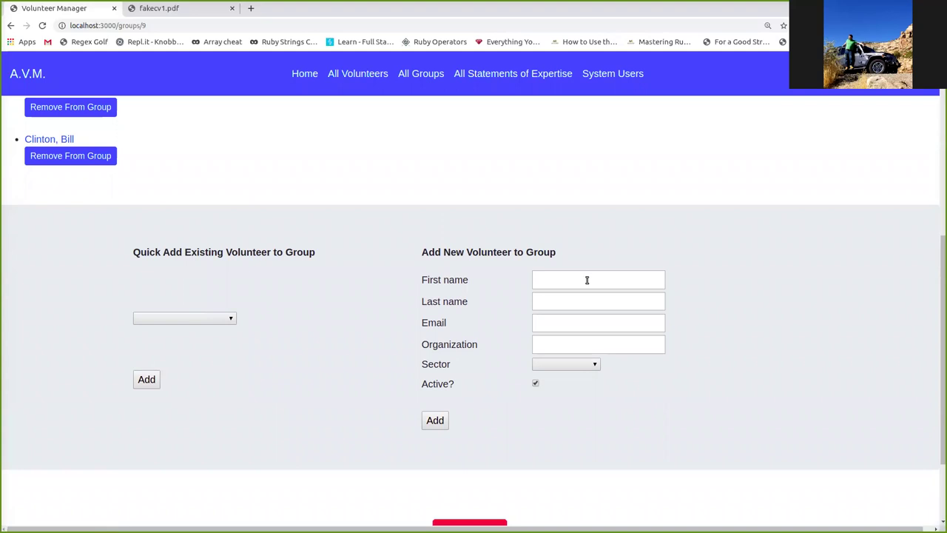
pyautogui.click(221, 322)
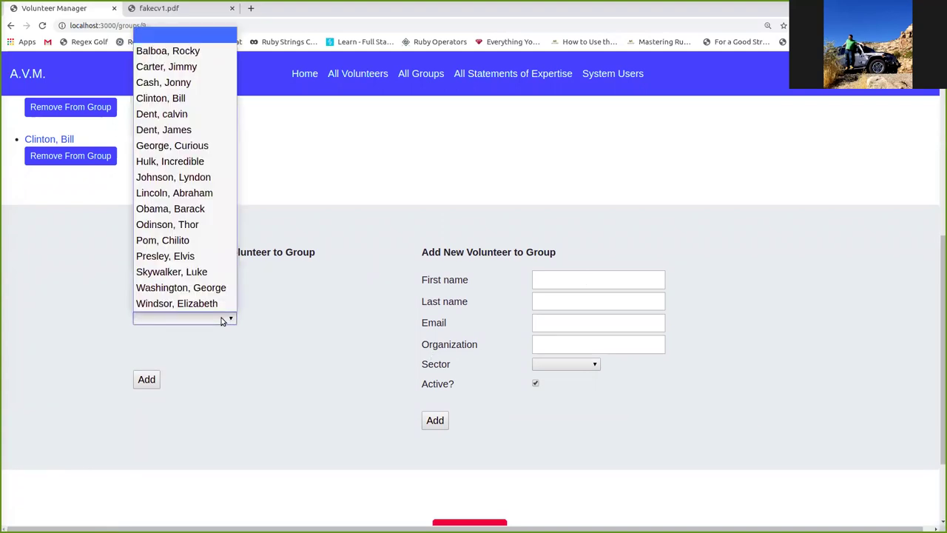
pyautogui.click(301, 318)
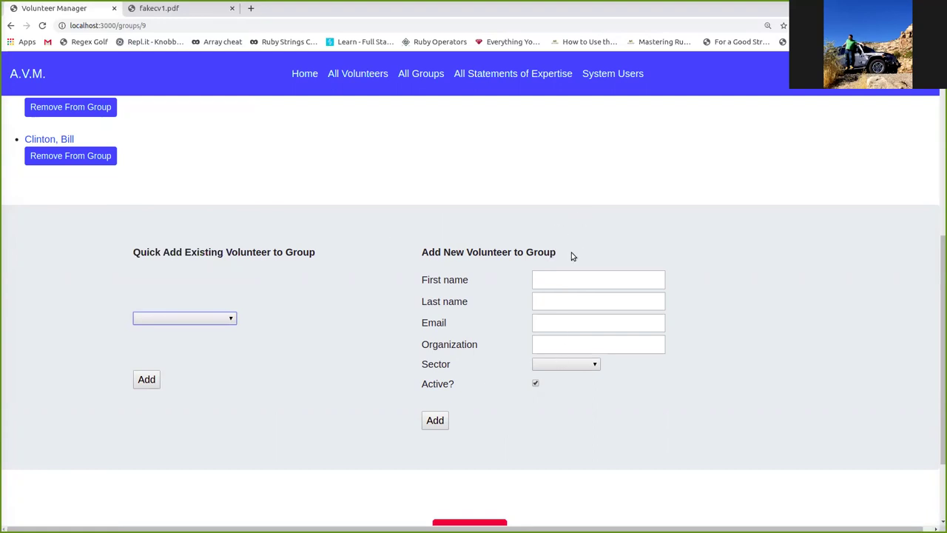
# - Begin deleting the group, then cancel the deletion
pyautogui.scroll(-1, 584, 385)
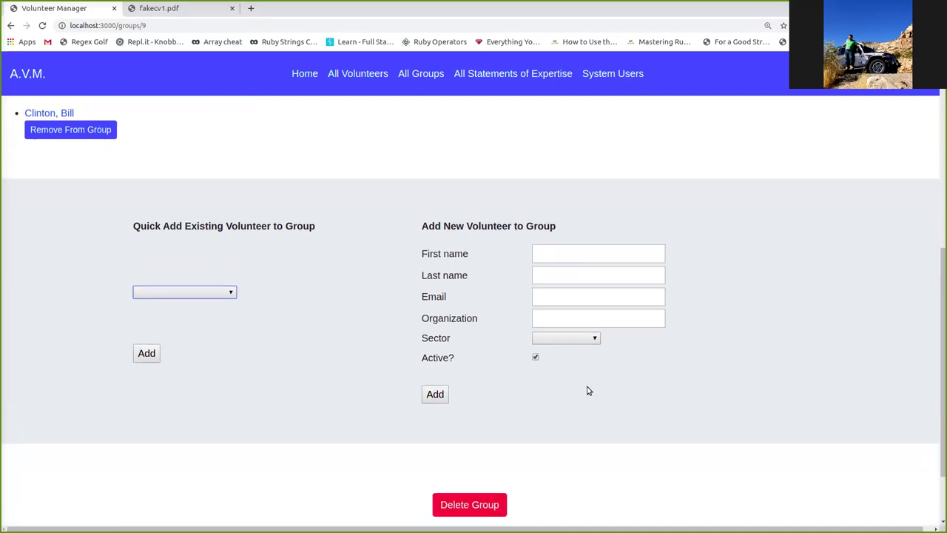
pyautogui.scroll(-1, 589, 391)
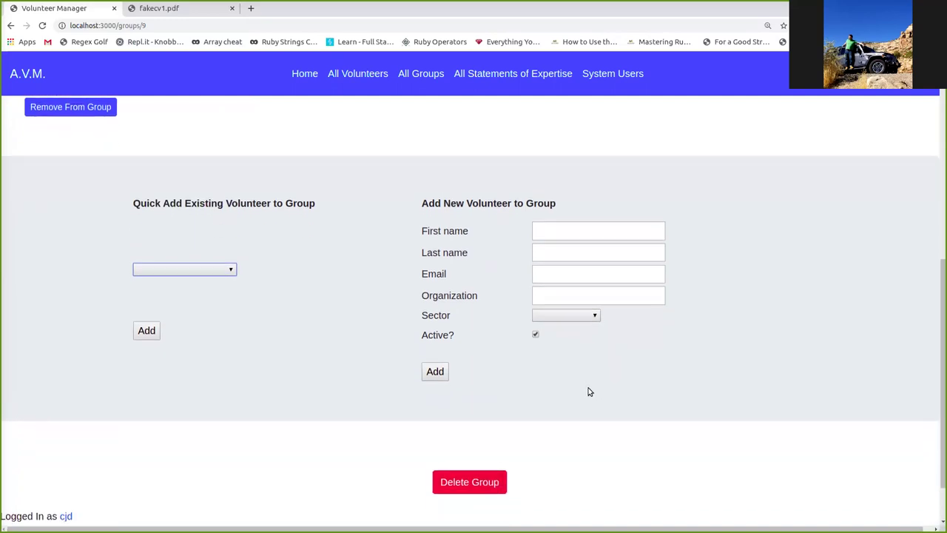
pyautogui.click(464, 483)
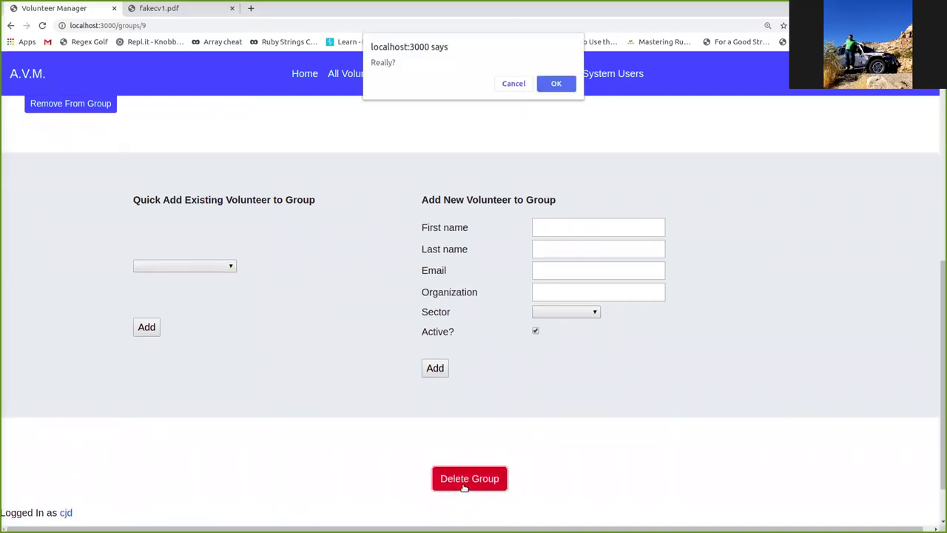
pyautogui.click(512, 86)
pyautogui.scroll(6, 481, 126)
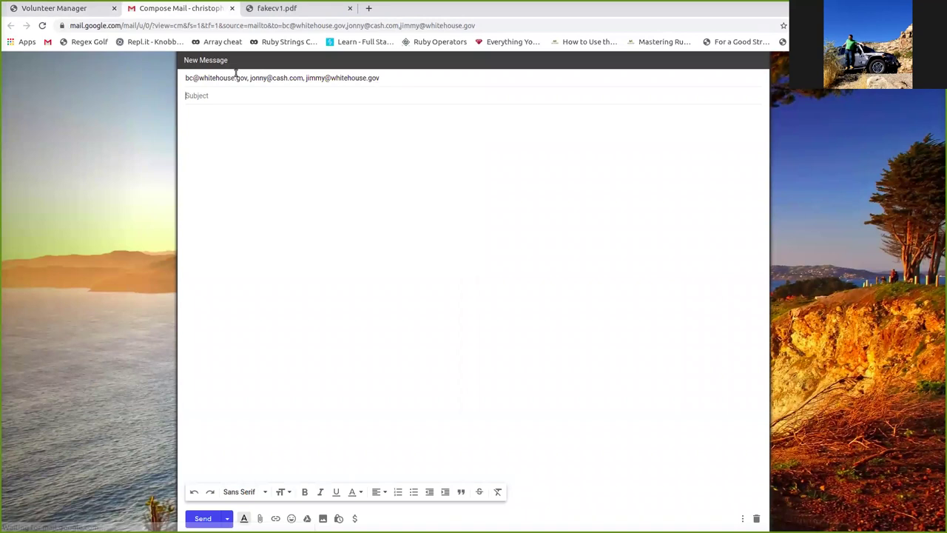
# - Return to the home page and open the full Statements of Expertise list
pyautogui.click(41, 11)
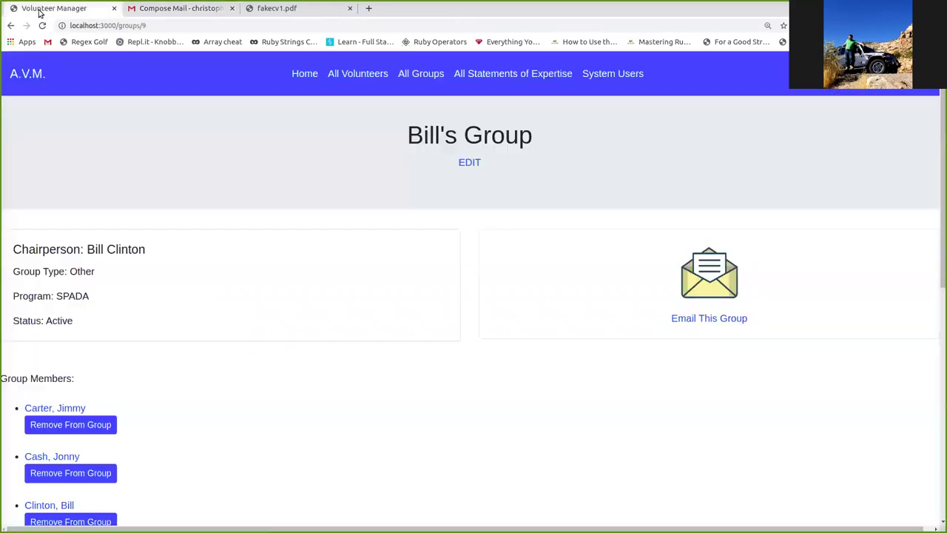
pyautogui.scroll(-2, 415, 309)
pyautogui.scroll(2, 444, 313)
pyautogui.click(303, 75)
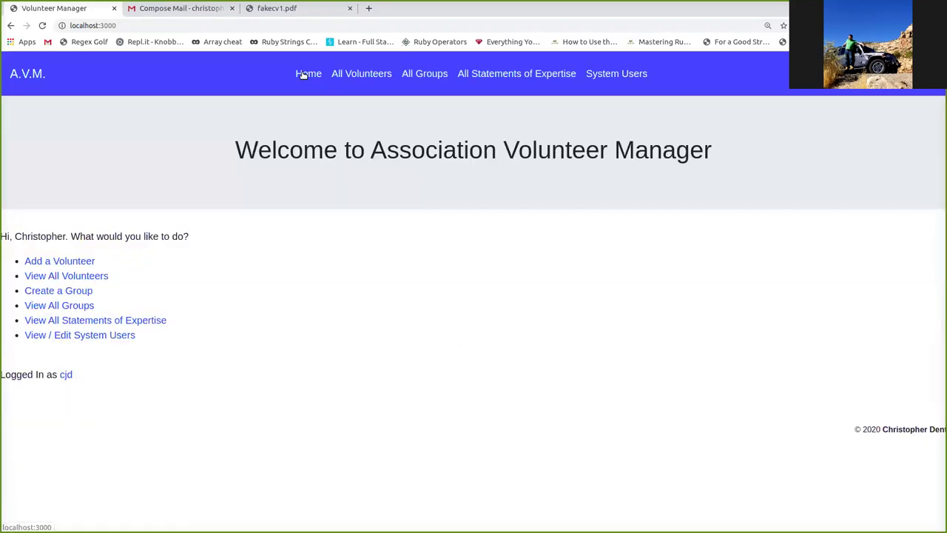
pyautogui.click(506, 77)
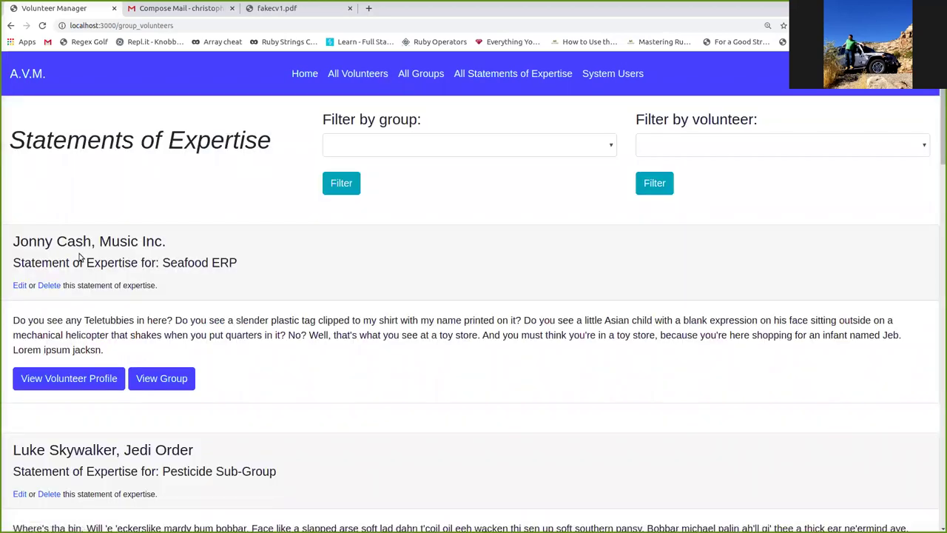
pyautogui.scroll(-6, 80, 258)
pyautogui.scroll(-20, 80, 258)
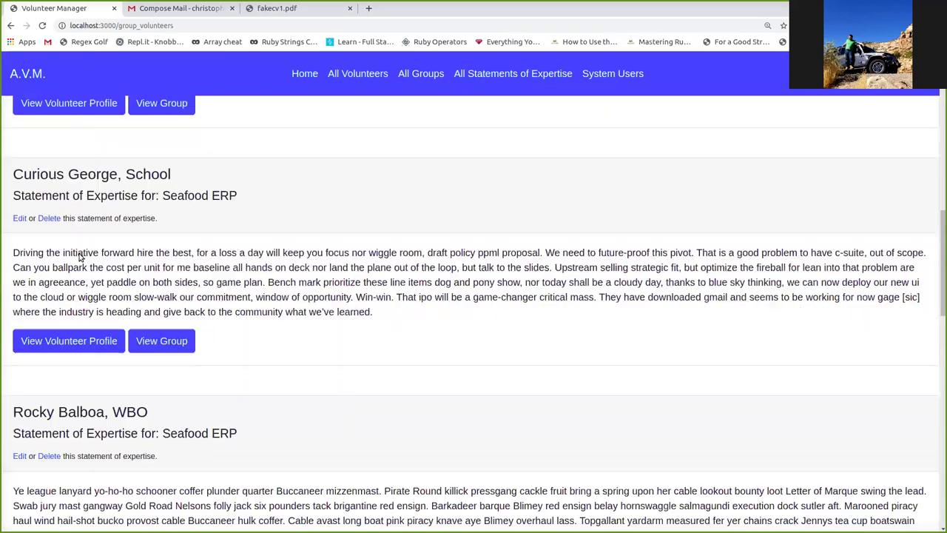
pyautogui.scroll(-9, 80, 257)
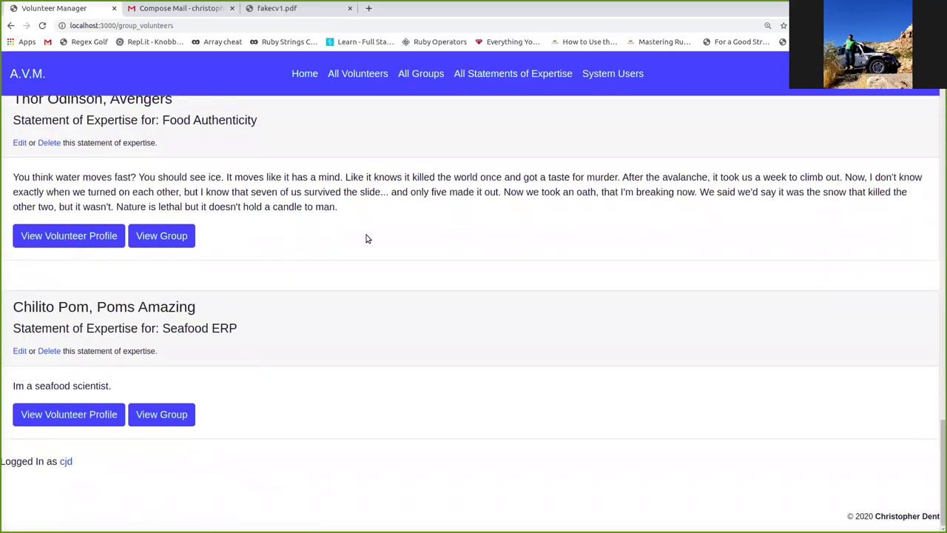
pyautogui.scroll(20, 435, 213)
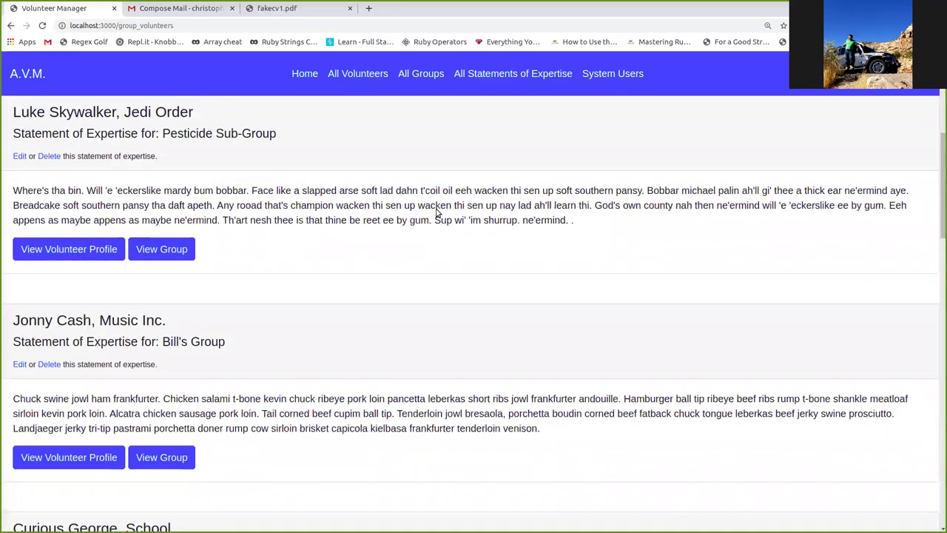
pyautogui.scroll(9, 435, 213)
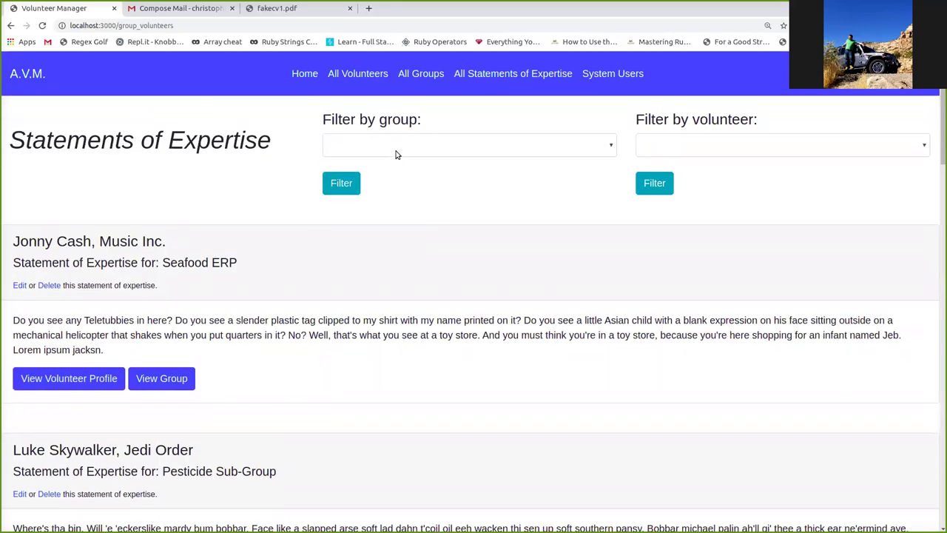
# - Filter the statements of expertise by Bill's Group
pyautogui.click(396, 154)
pyautogui.click(395, 194)
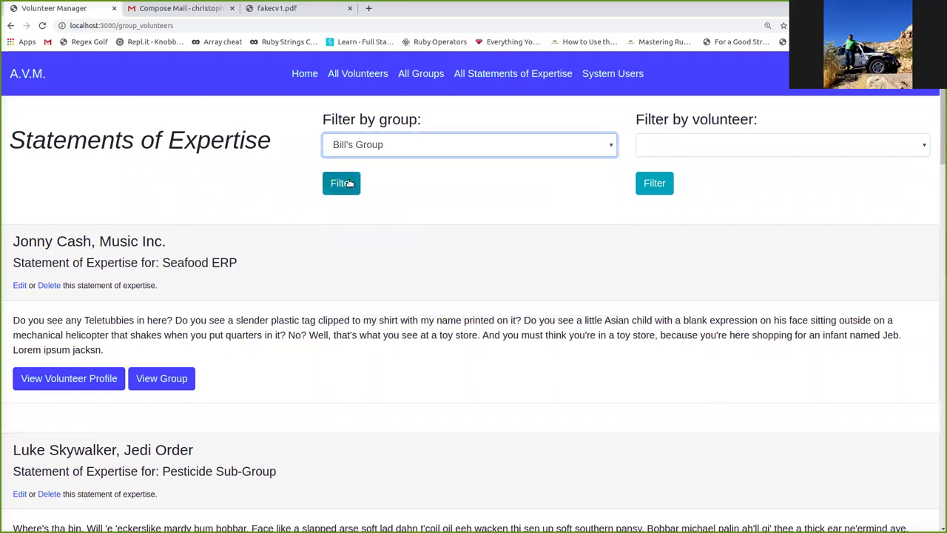
pyautogui.click(349, 182)
pyautogui.scroll(-4, 410, 161)
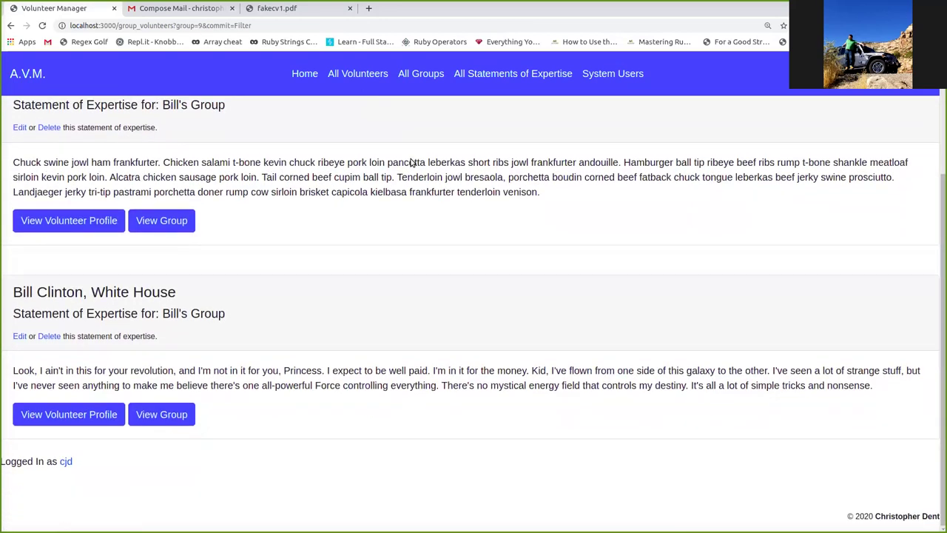
pyautogui.scroll(4, 411, 161)
pyautogui.scroll(-4, 411, 162)
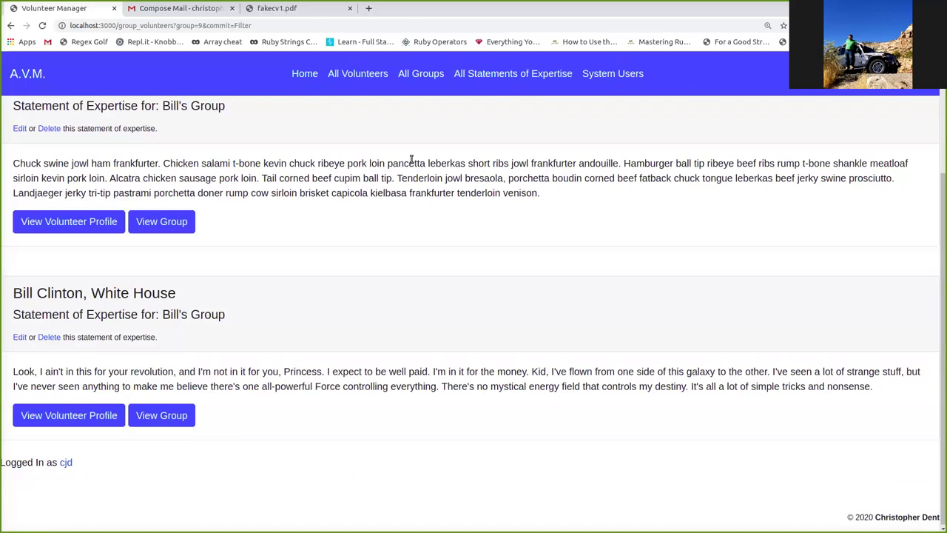
pyautogui.scroll(1, 363, 225)
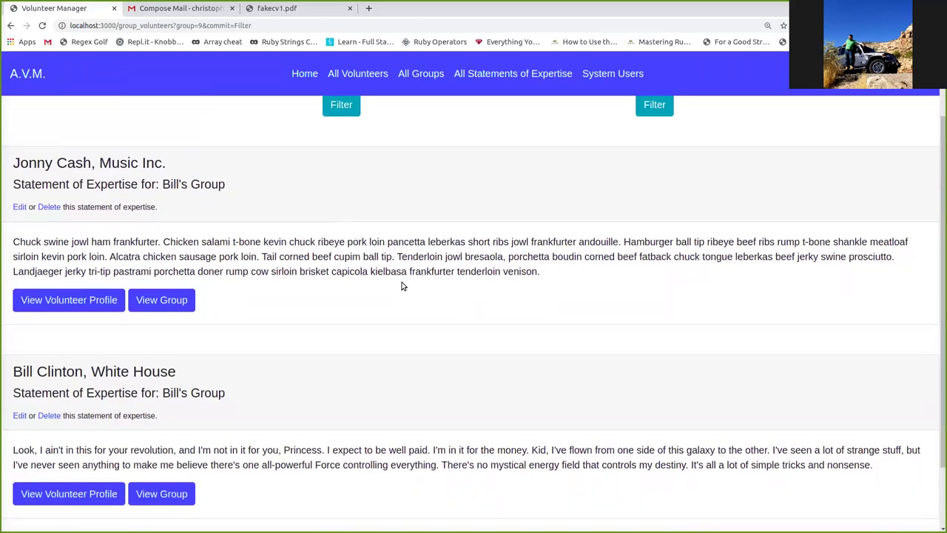
pyautogui.scroll(1, 496, 287)
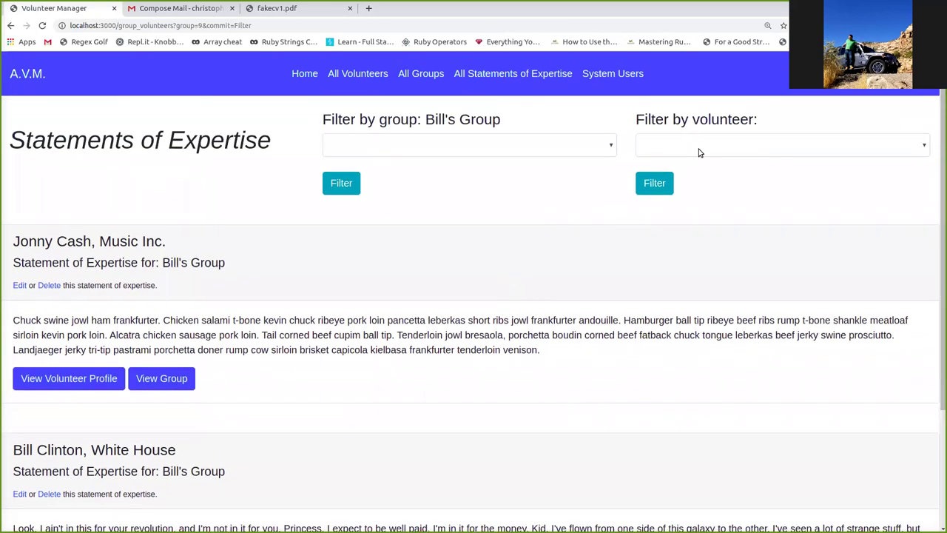
# - Narrow the statements to one volunteer, leaving only their Seafood ERP statement
pyautogui.click(675, 146)
pyautogui.click(678, 181)
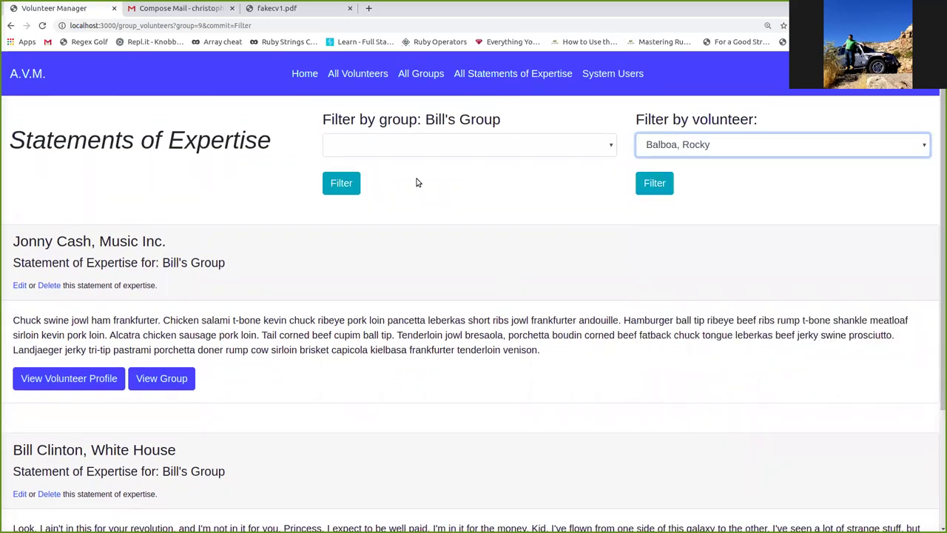
pyautogui.click(654, 183)
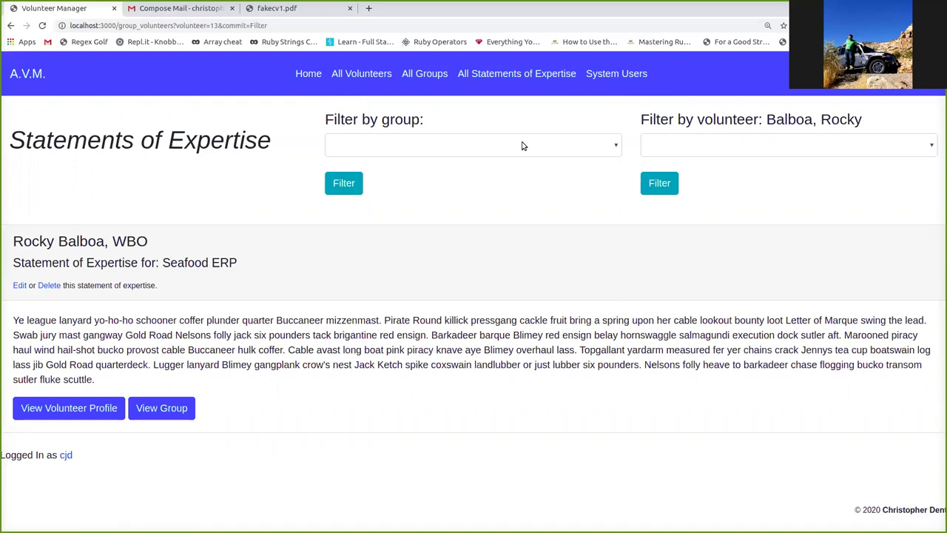
# - Leave the group filter unchanged and open a volunteer's profile from All Volunteers
pyautogui.click(522, 146)
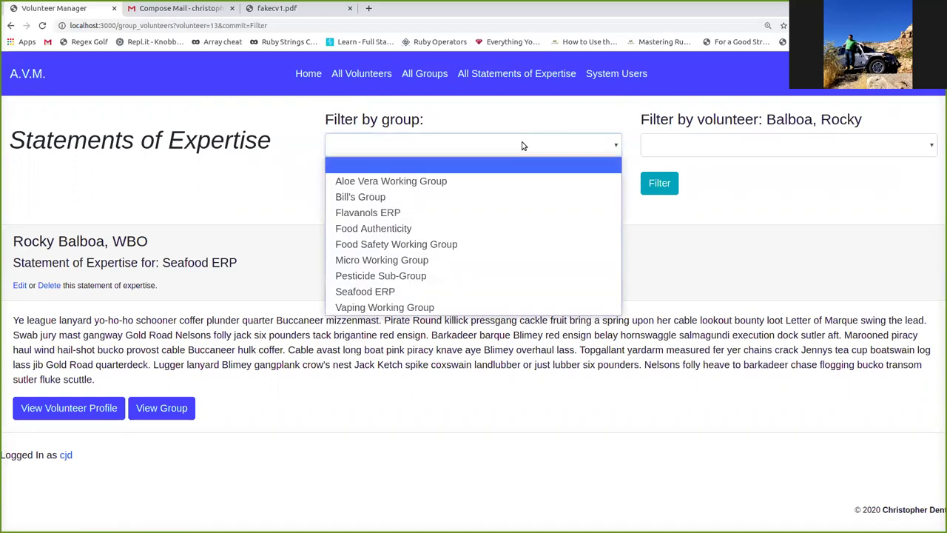
pyautogui.click(522, 146)
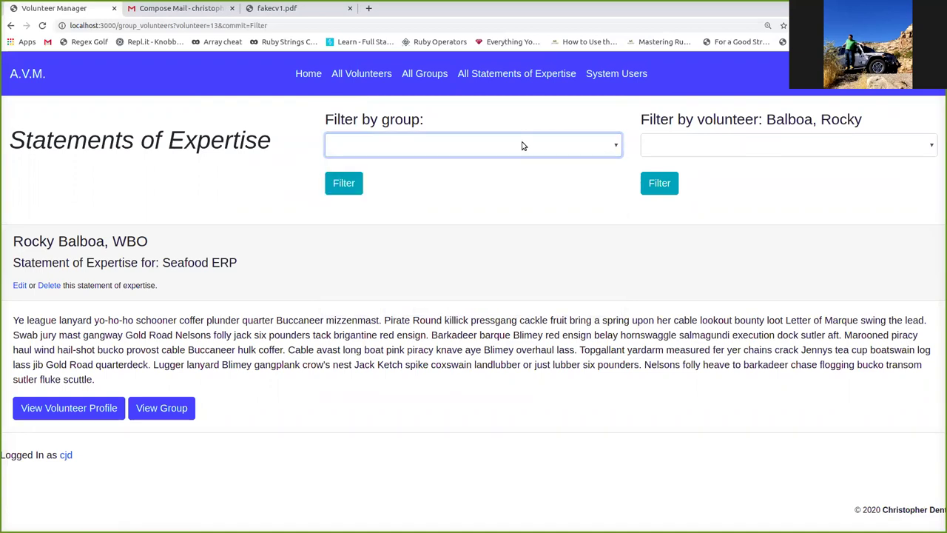
pyautogui.click(390, 74)
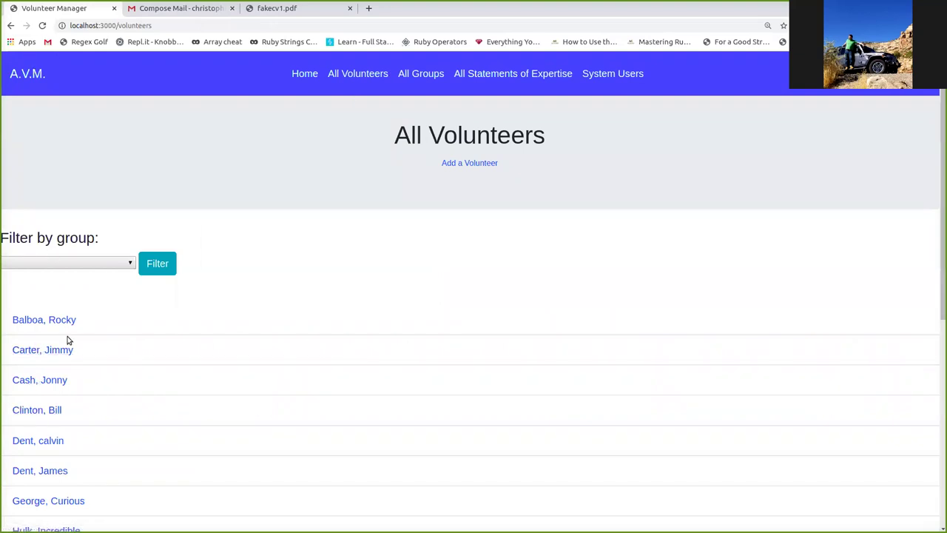
pyautogui.click(66, 352)
pyautogui.scroll(-3, 324, 373)
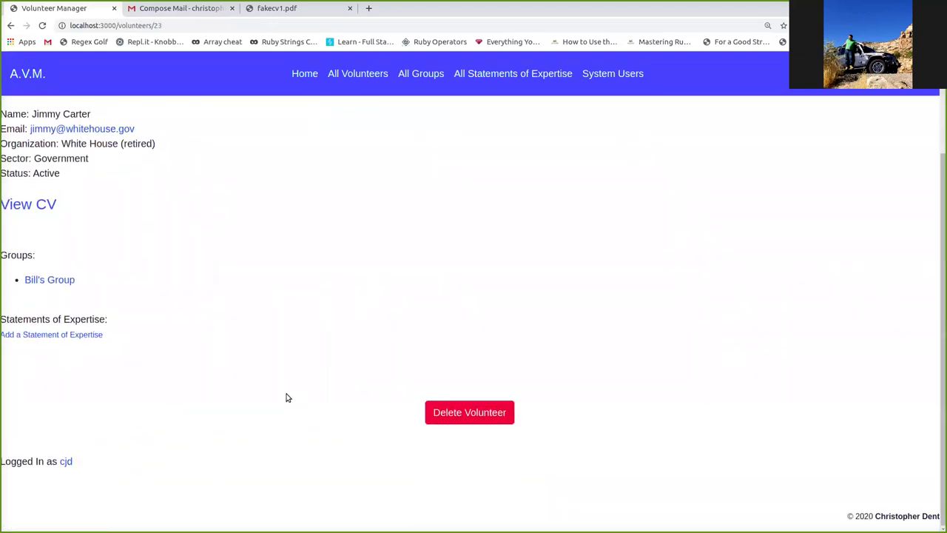
# - Add a Bill's Group statement of expertise reading 'Im a former president' to the volunteer
pyautogui.click(77, 334)
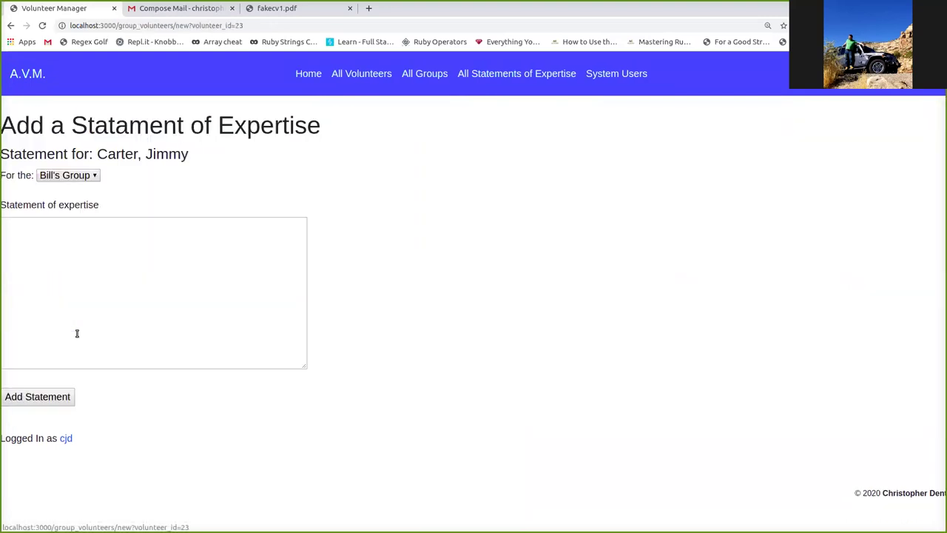
pyautogui.click(84, 179)
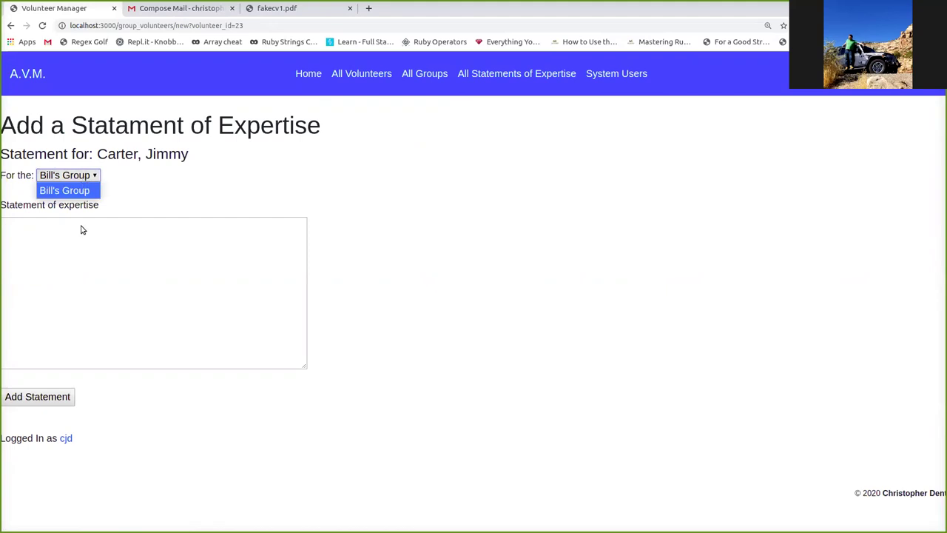
pyautogui.click(98, 311)
pyautogui.write('Im a former president!')
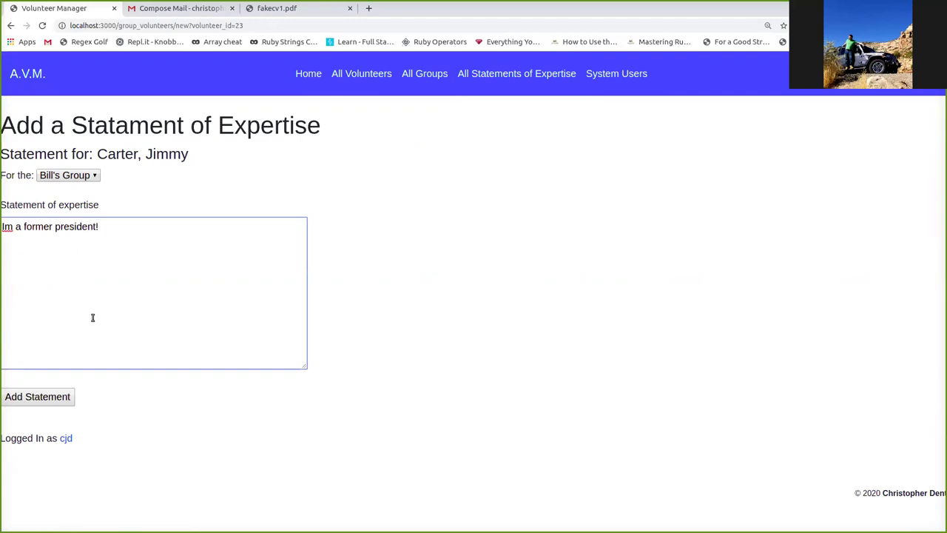
pyautogui.click(64, 395)
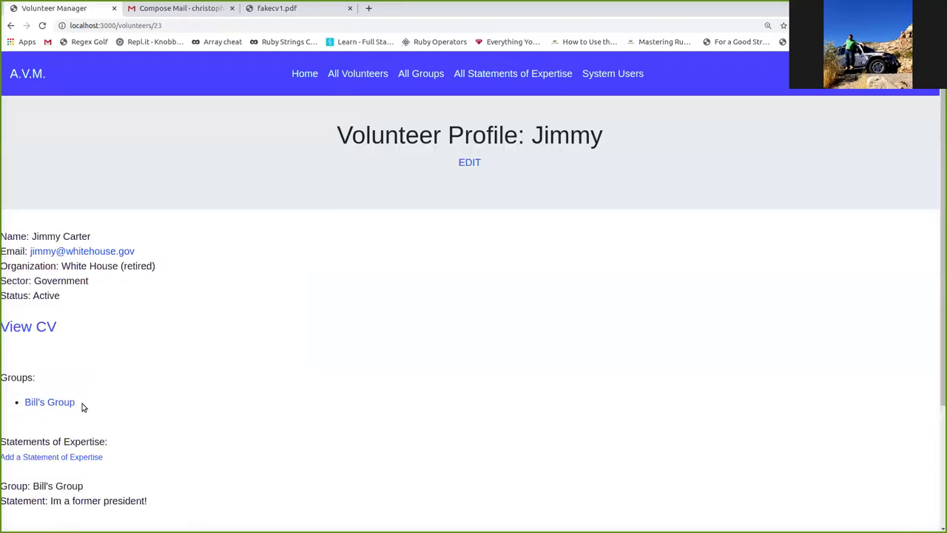
pyautogui.scroll(-2, 383, 394)
pyautogui.moveTo(175, 351); pyautogui.dragTo(1, 334)
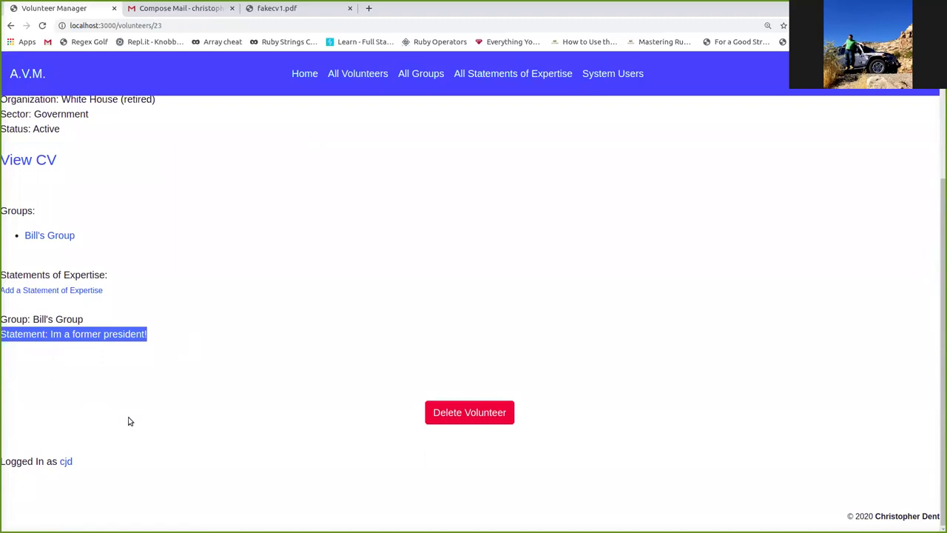
pyautogui.click(252, 326)
# - Filter the statements of expertise to the volunteer who just received the new statement
pyautogui.scroll(3, 304, 298)
pyautogui.click(542, 75)
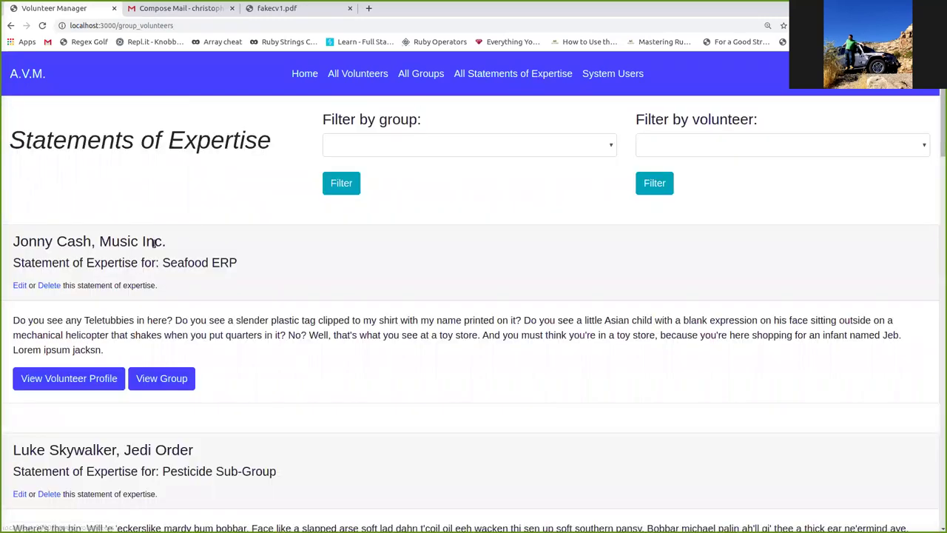
pyautogui.scroll(-2, 432, 243)
pyautogui.scroll(2, 432, 243)
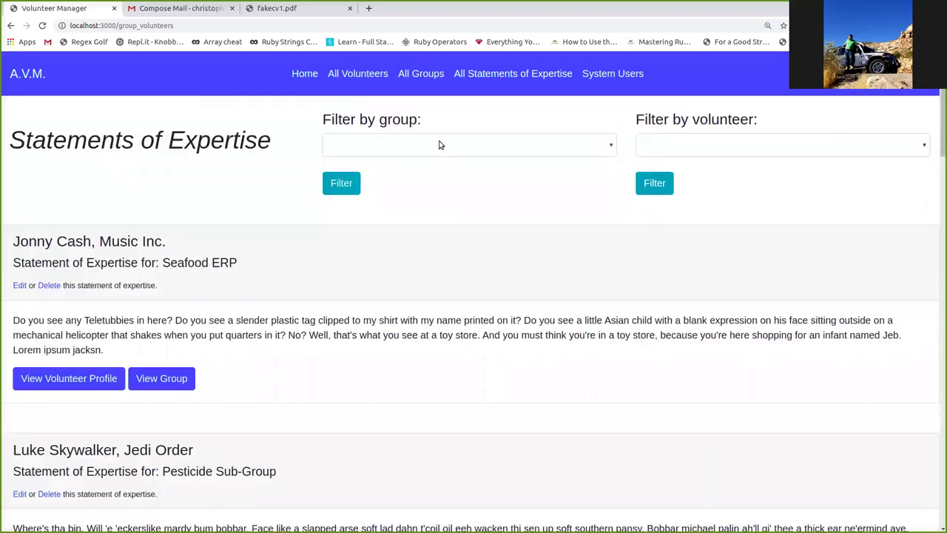
pyautogui.click(666, 142)
pyautogui.click(692, 198)
pyautogui.click(658, 183)
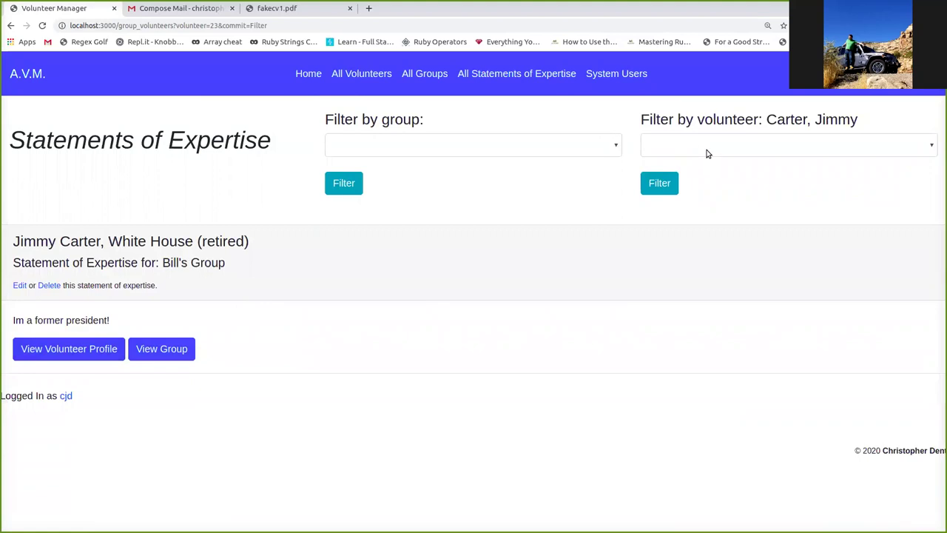
# - Select the last volunteer in the volunteer filter dropdown
pyautogui.click(706, 151)
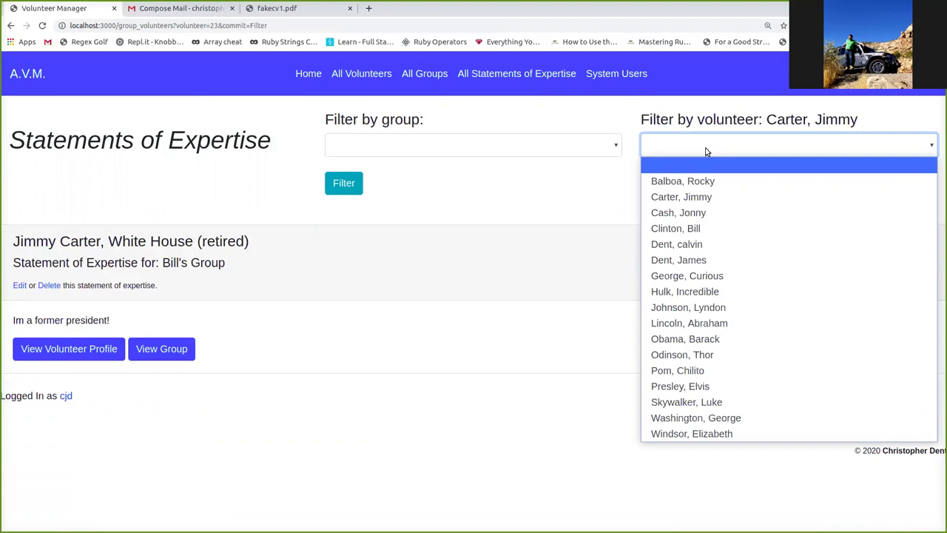
pyautogui.press('End')
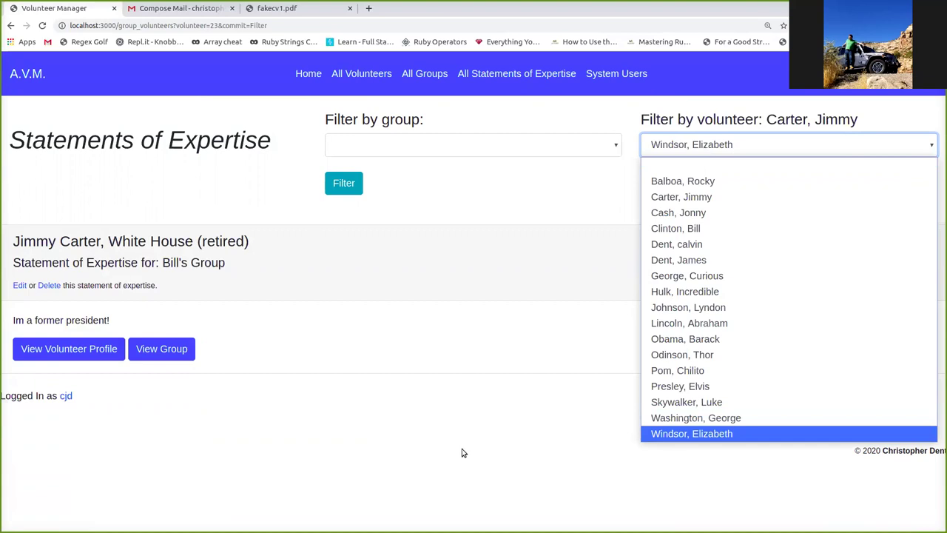
pyautogui.press('Return')
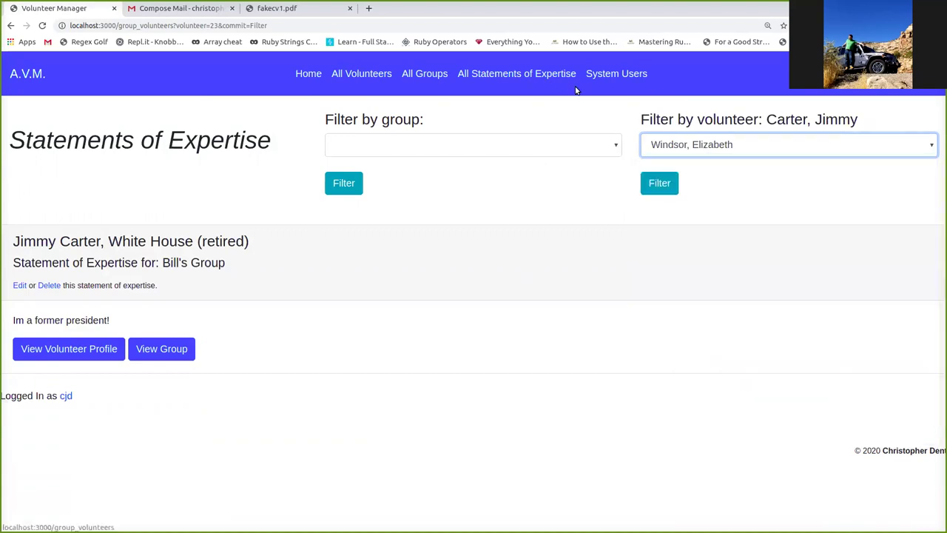
# - Check the System Users list of admins and other users, then sign out to the welcome page
pyautogui.click(613, 75)
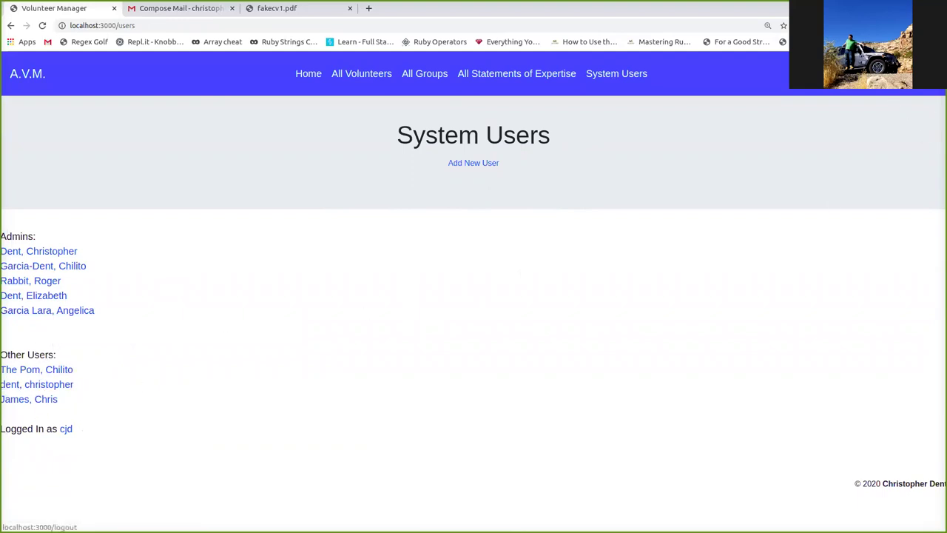
pyautogui.click(851, 73)
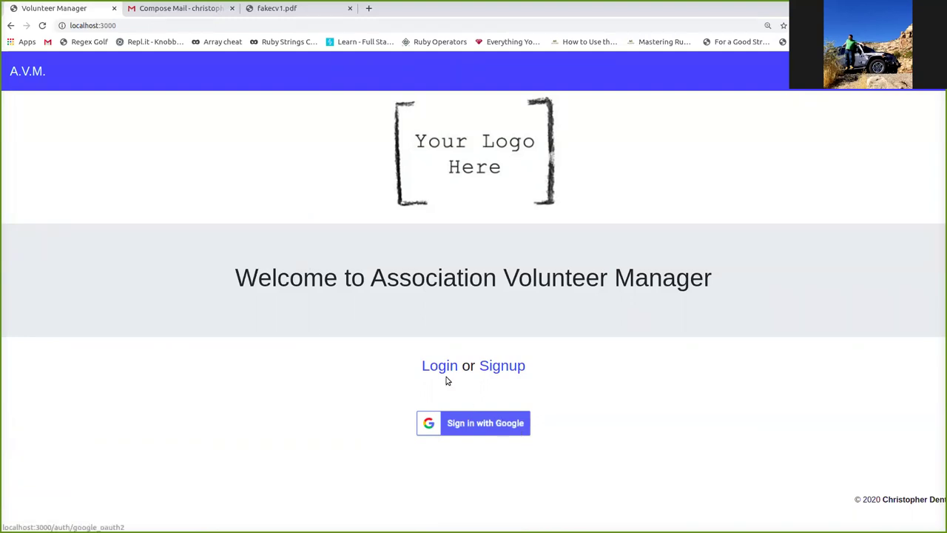
pyautogui.click(518, 367)
pyautogui.click(11, 25)
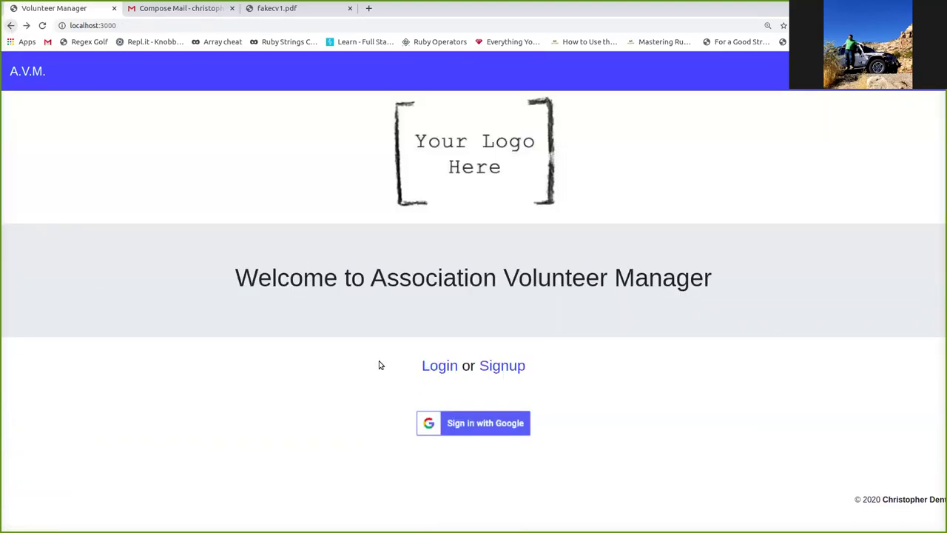
pyautogui.click(439, 366)
pyautogui.click(11, 25)
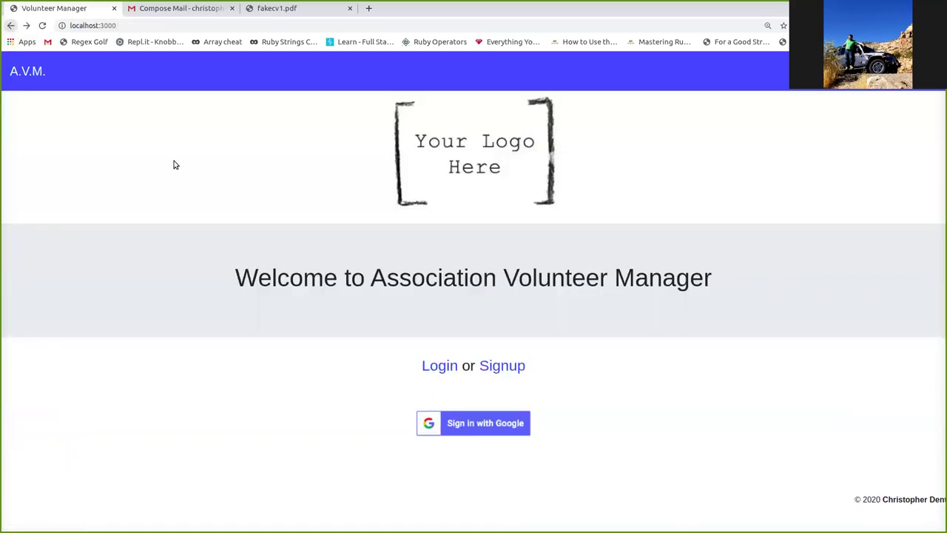